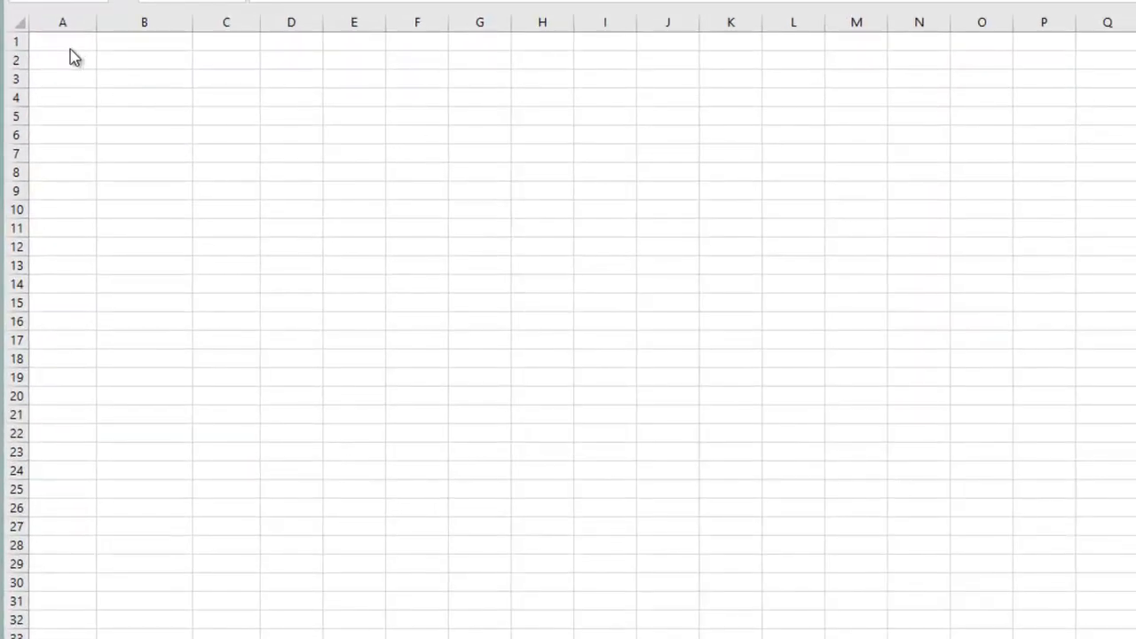
Step: Enter the headers Date, Year, Month and Day in cells A1 to D1, and Date in F1
click(70, 50)
click(69, 56)
click(63, 43)
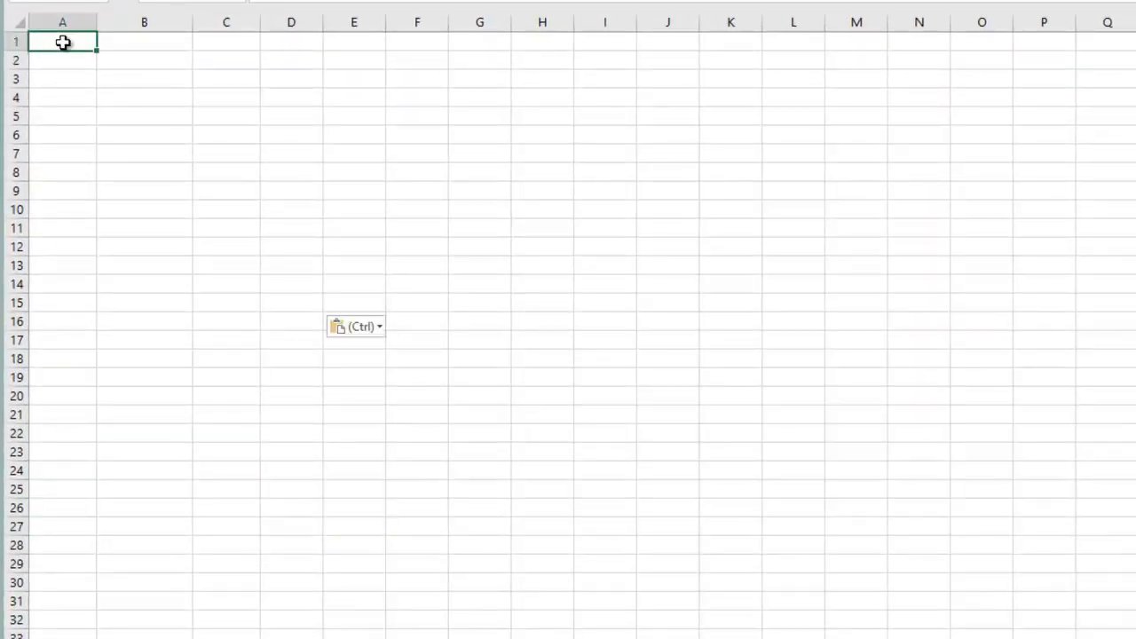
text(Date)
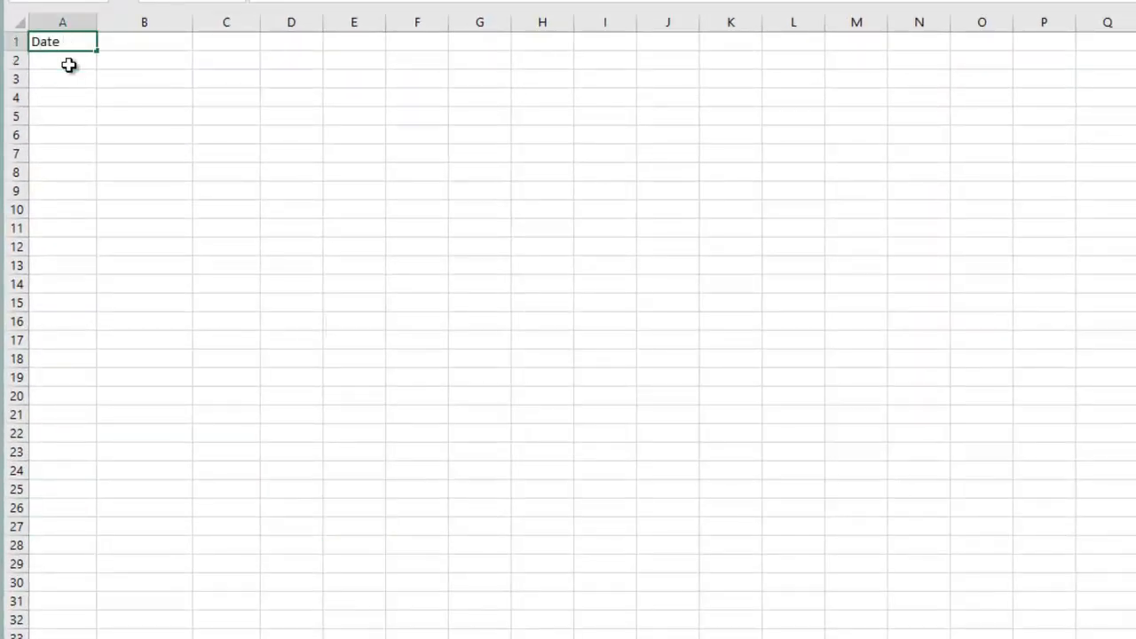
click(138, 39)
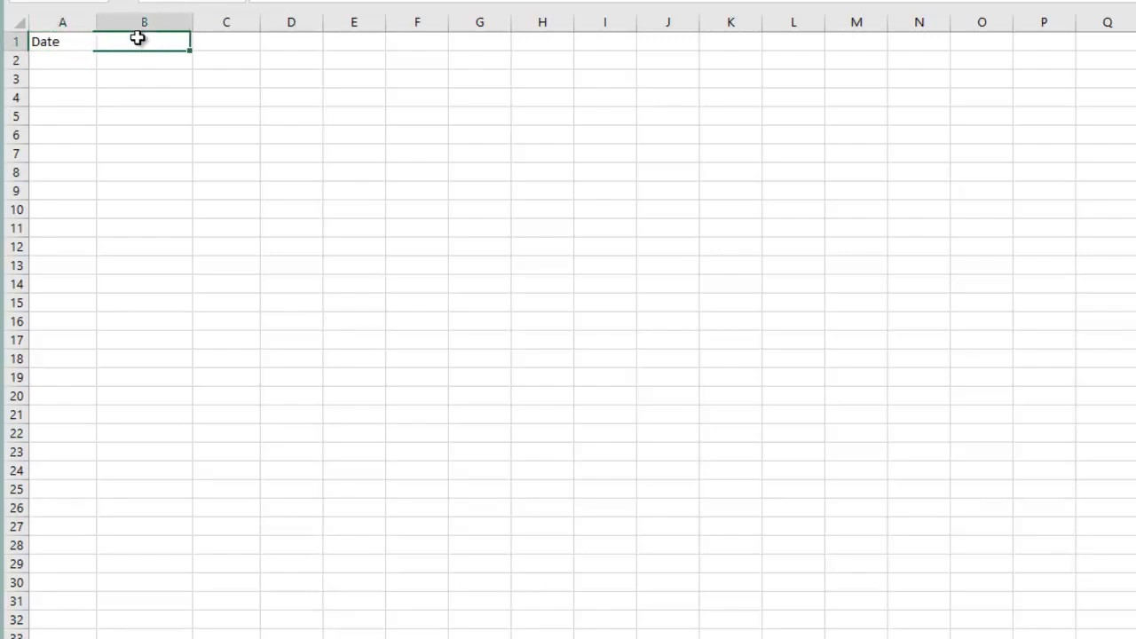
text(Year)
click(218, 39)
text(MOnth)
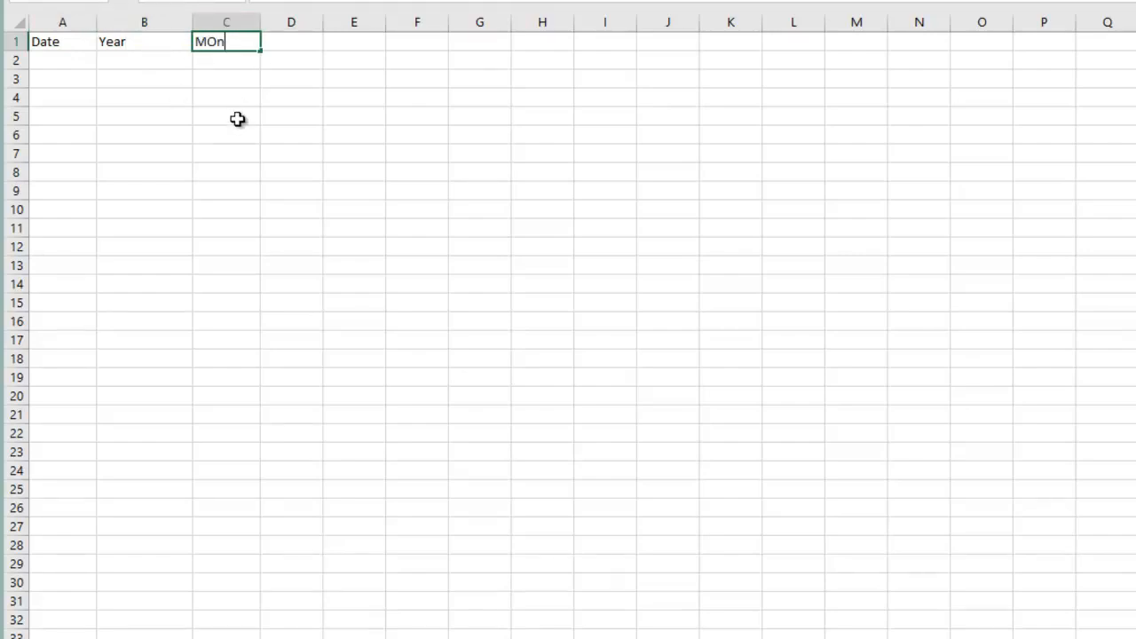
click(284, 44)
text(DAy)
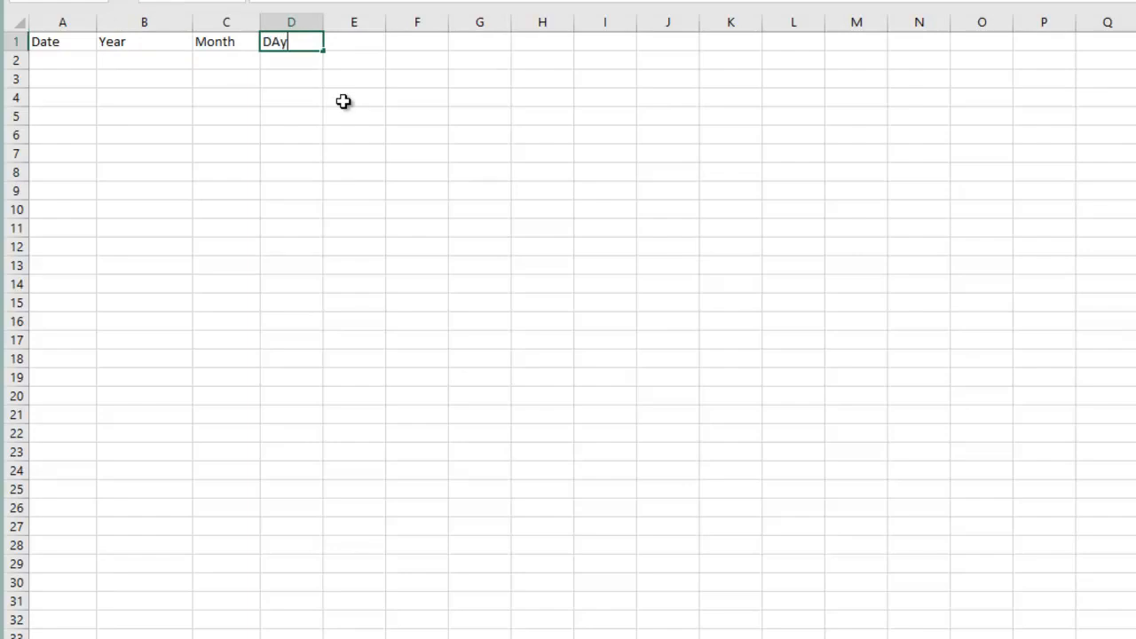
click(316, 147)
click(414, 43)
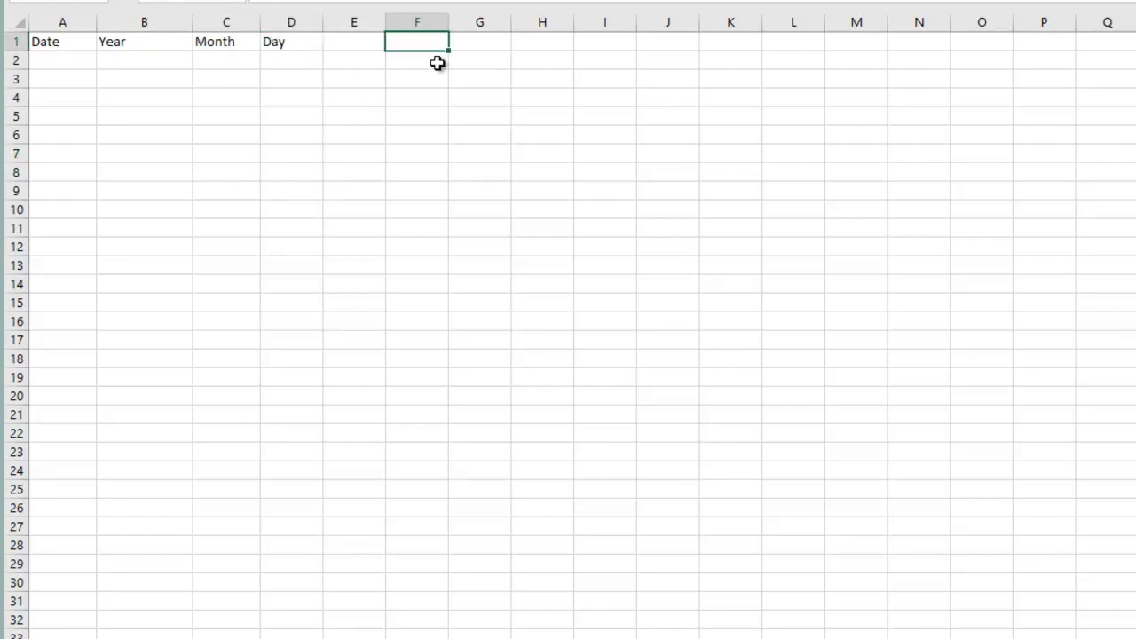
text(Date)
Step: Enter today's date in A2 with =TODAY() and the previous day's date in A3 with =TODAY()-1
click(46, 57)
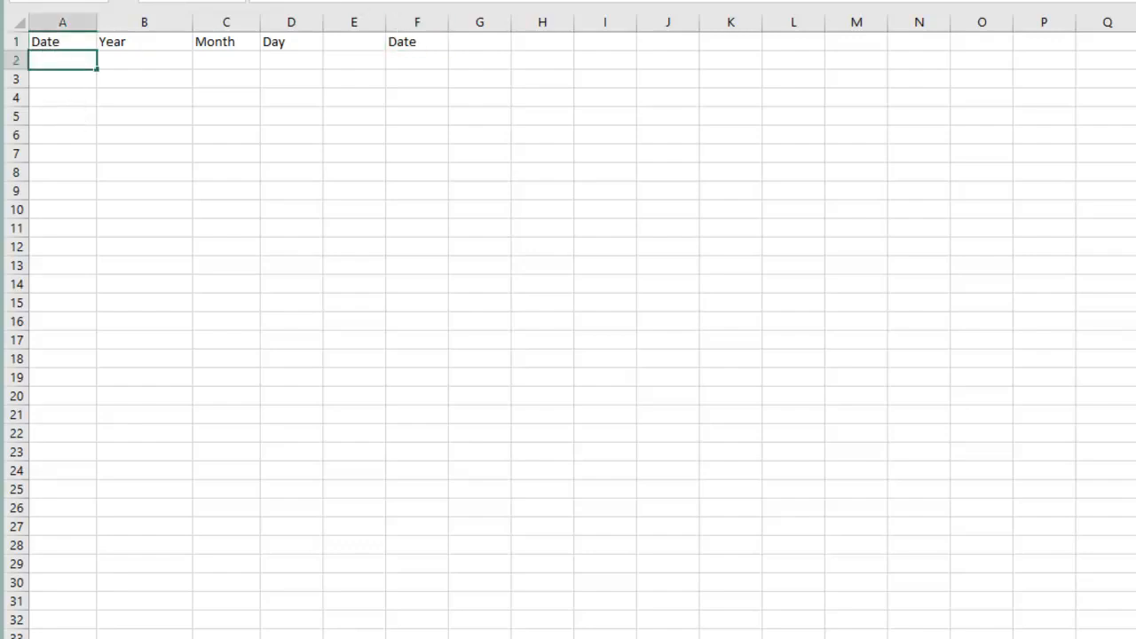
text(=Today)
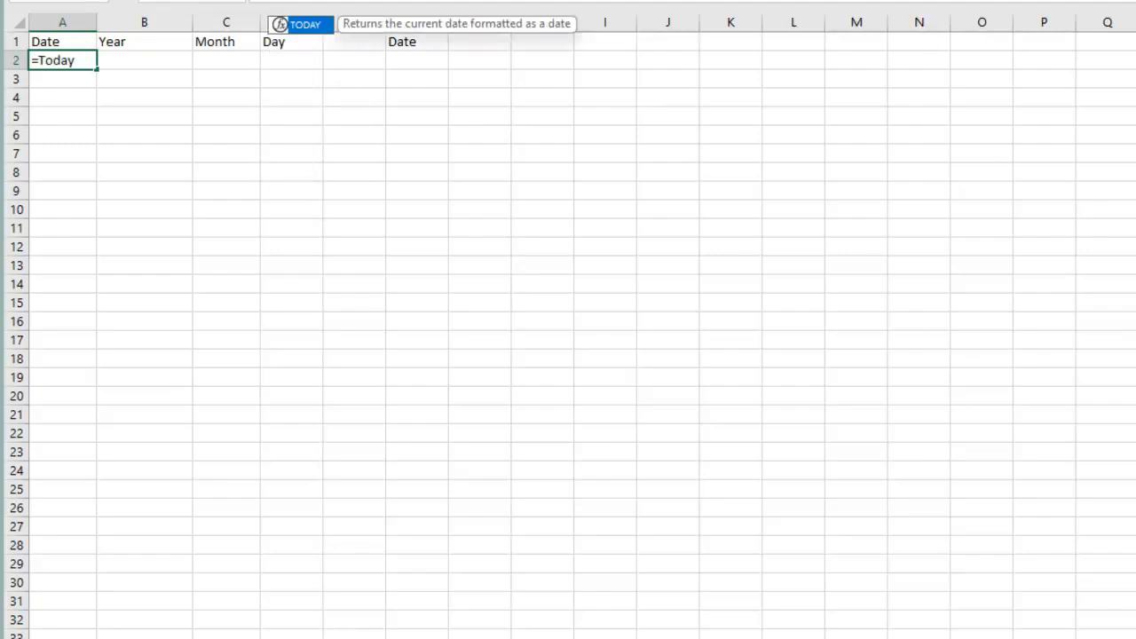
text(())
key(Return)
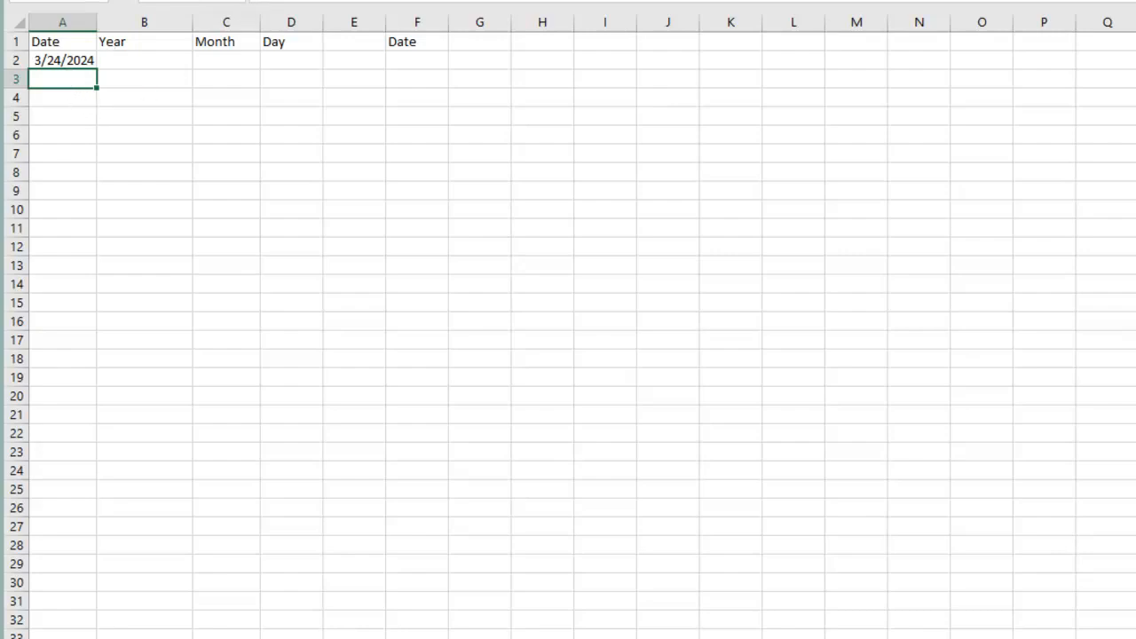
text(=Today)
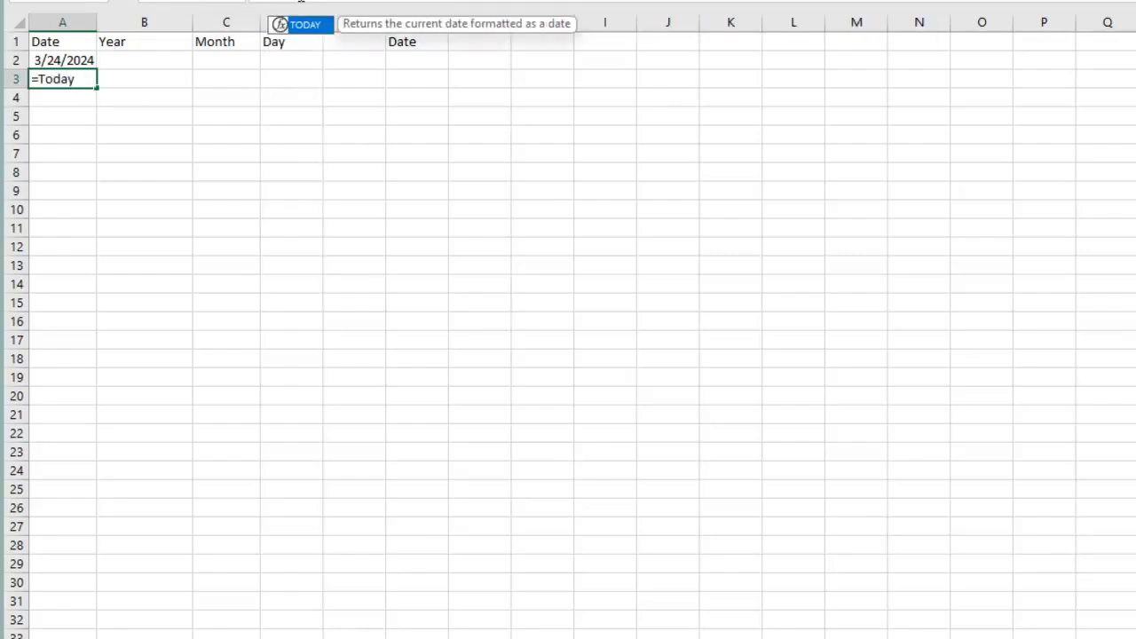
text(())
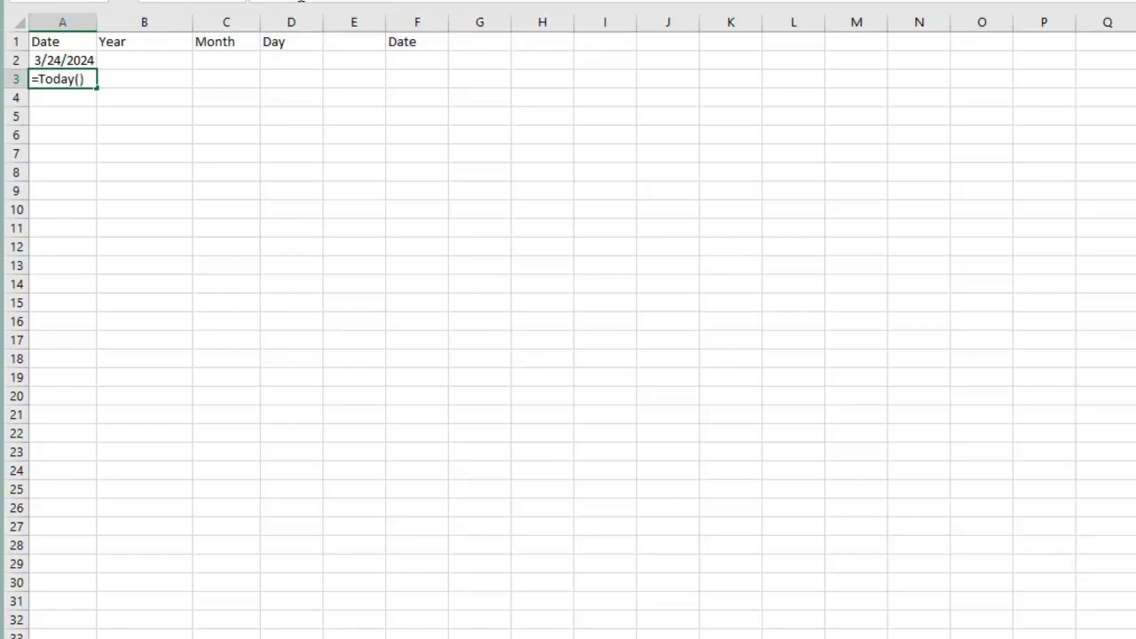
text(-1)
key(Return)
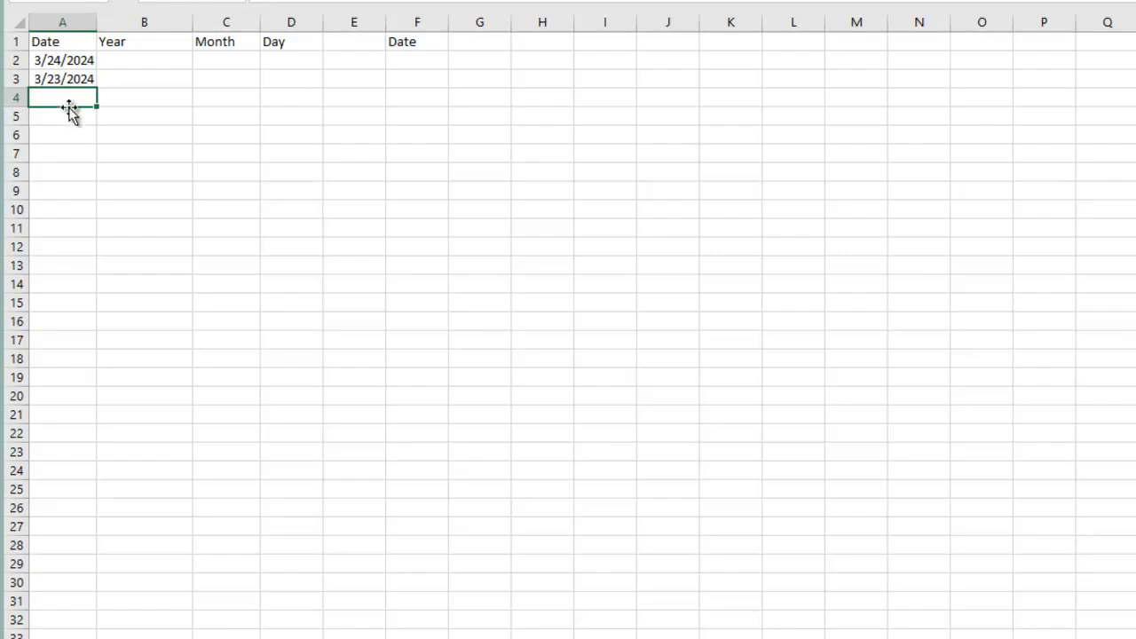
Step: Enter the date four days ago in A4 with =TODAY()-4, and widen column A
text(=Today)
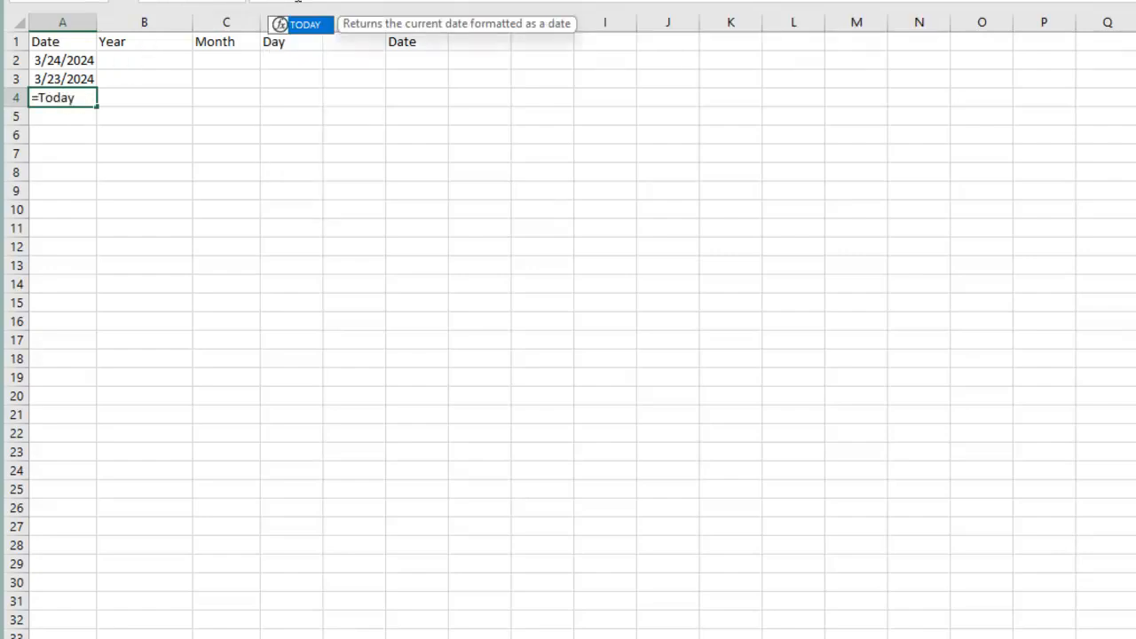
text(()=)
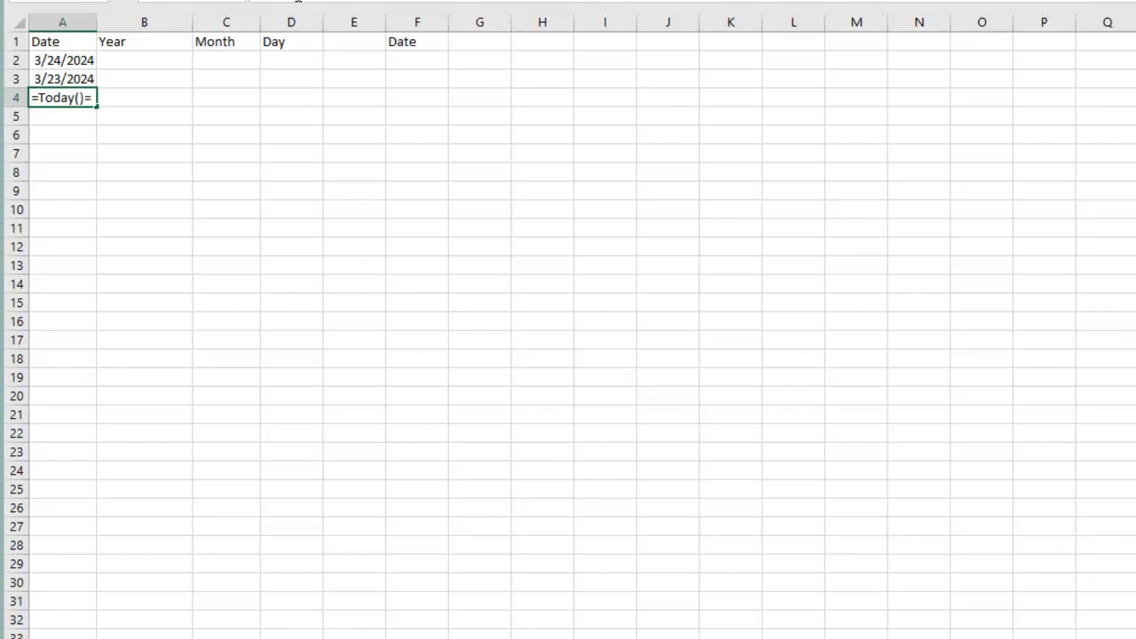
text(-4)
key(Return)
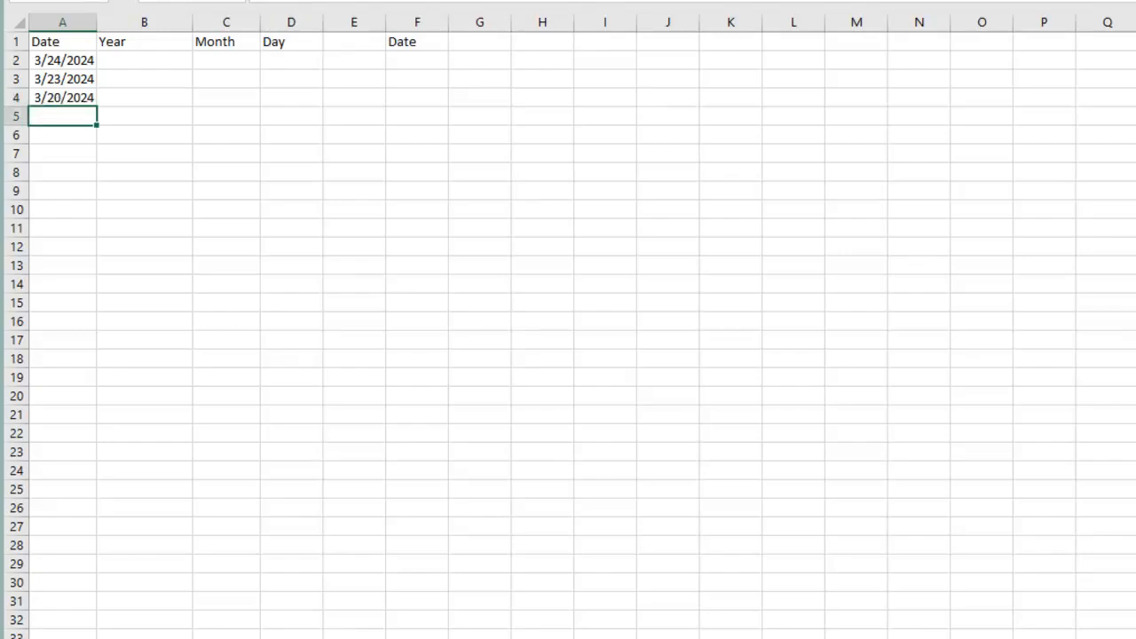
click(89, 153)
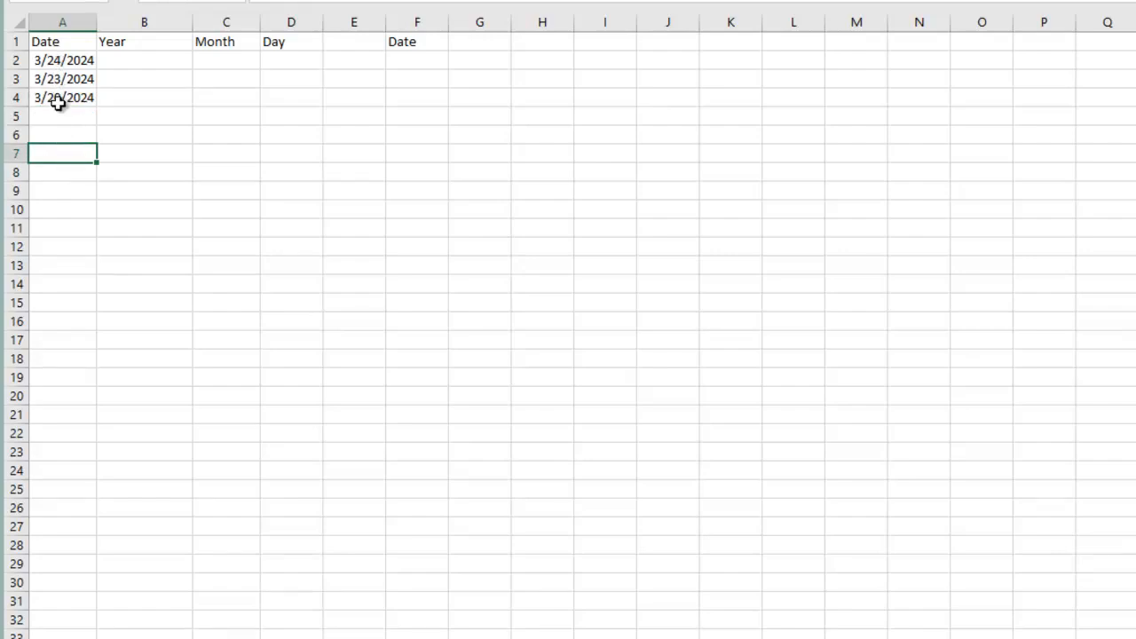
click(129, 60)
drag(96, 19, 131, 20)
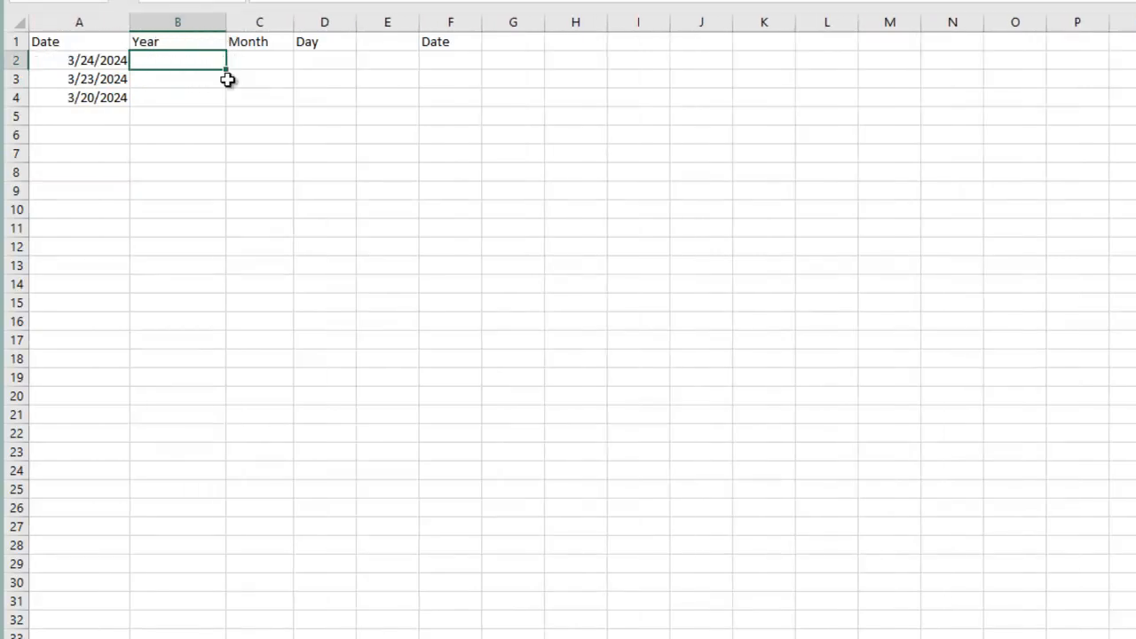
Step: Extract the year of the first date into B2 with the formula =YEAR(A2)
click(110, 59)
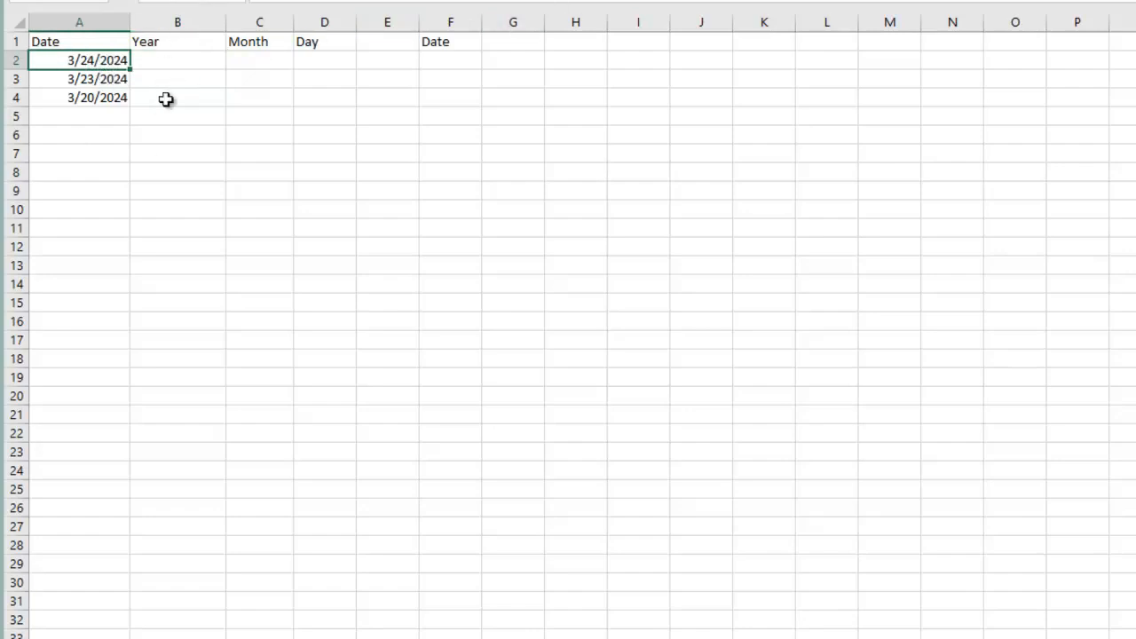
click(173, 45)
click(209, 59)
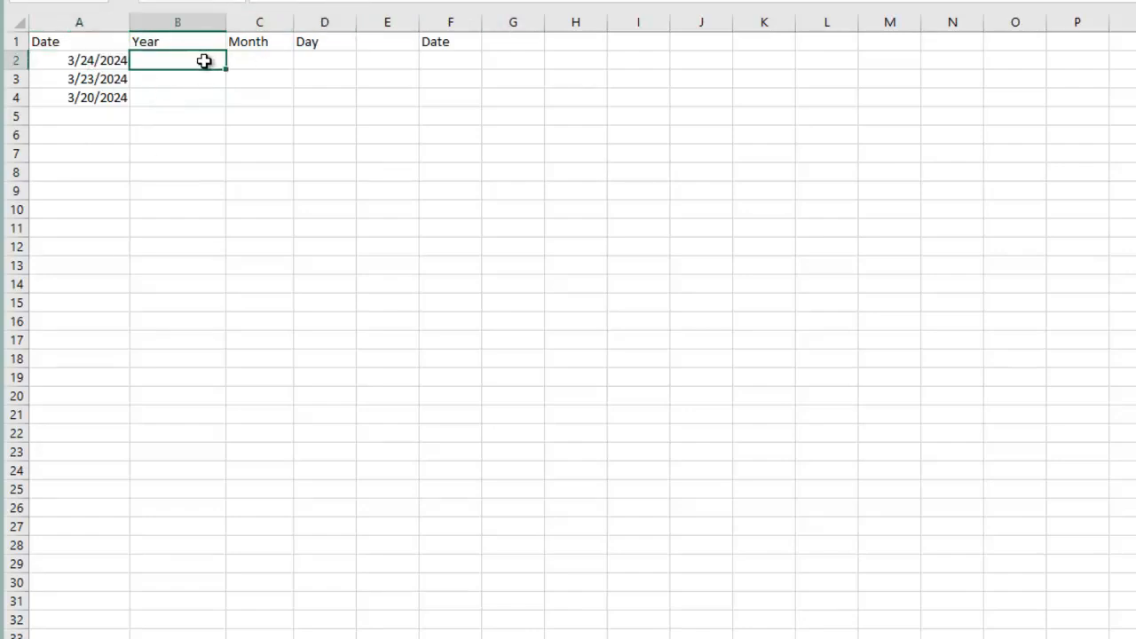
text(=Year)
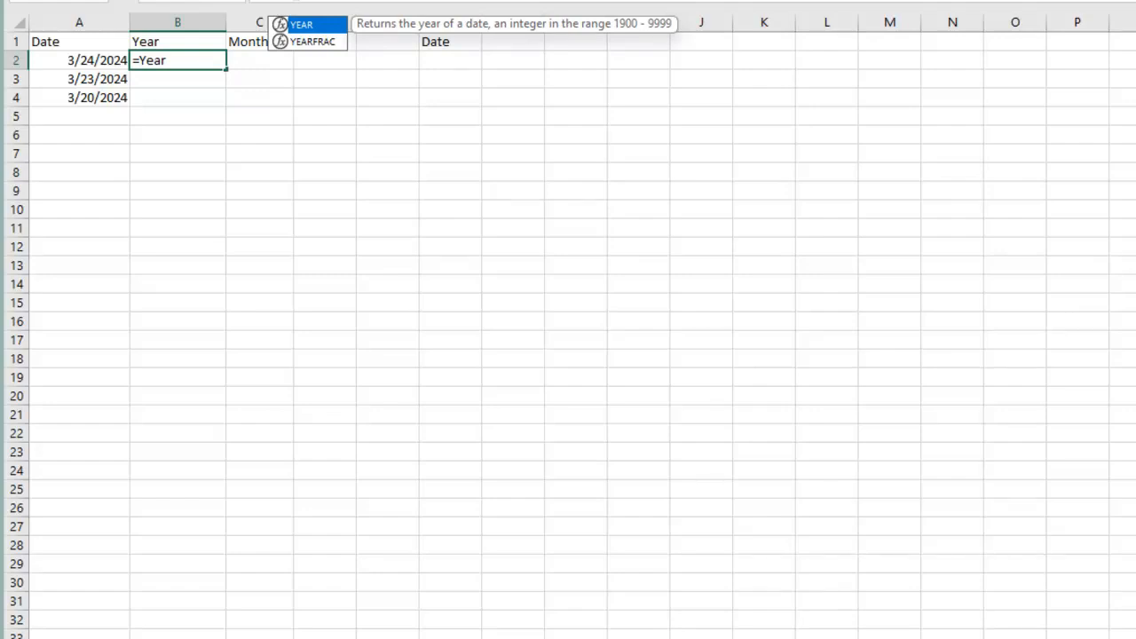
text(()
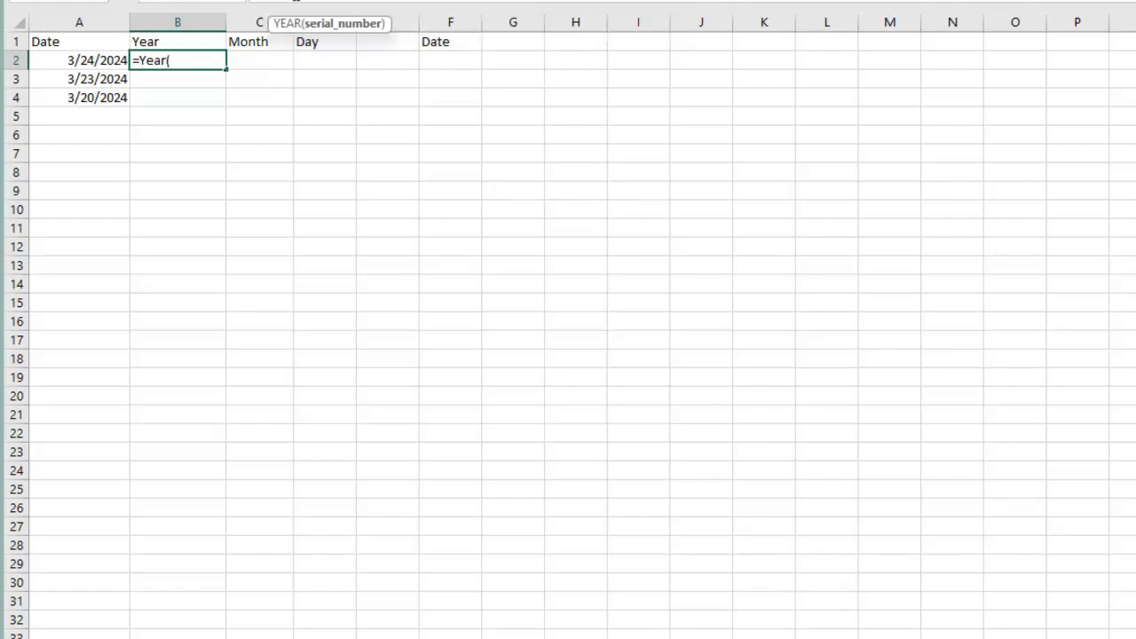
click(109, 59)
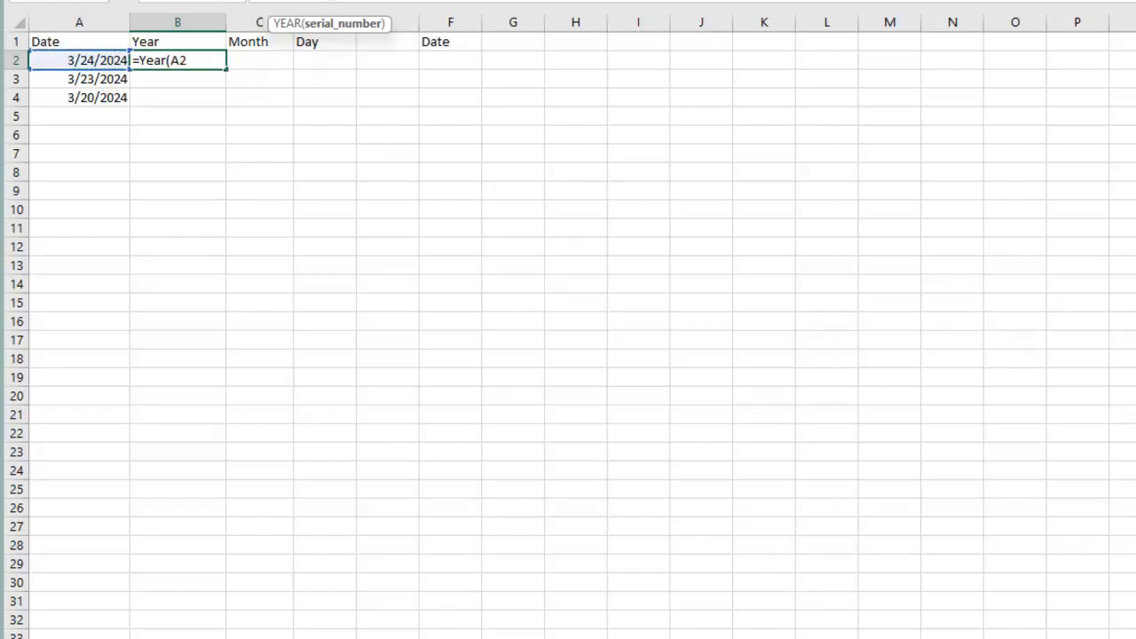
text())
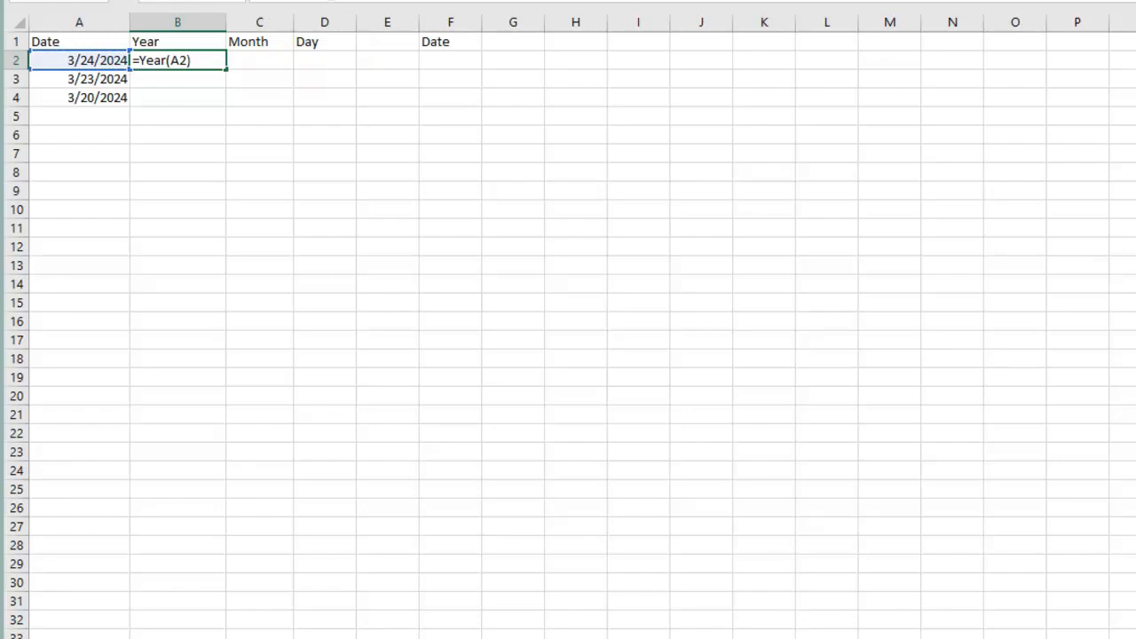
key(Return)
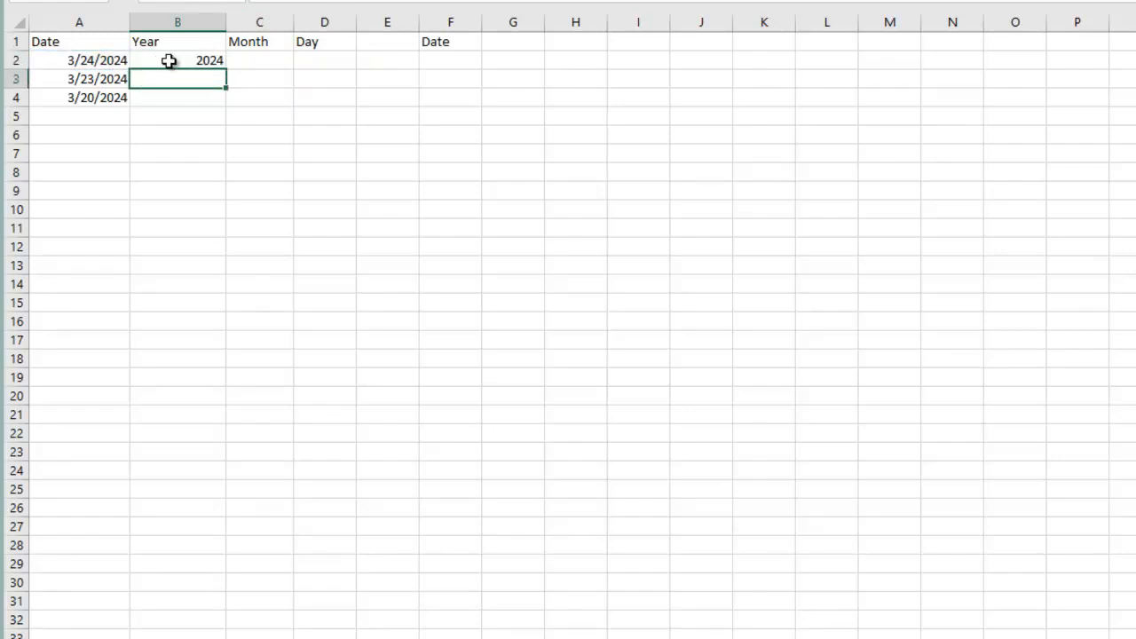
Step: Extract the month of the first date into C2 with the formula =MONTH(A2)
click(247, 62)
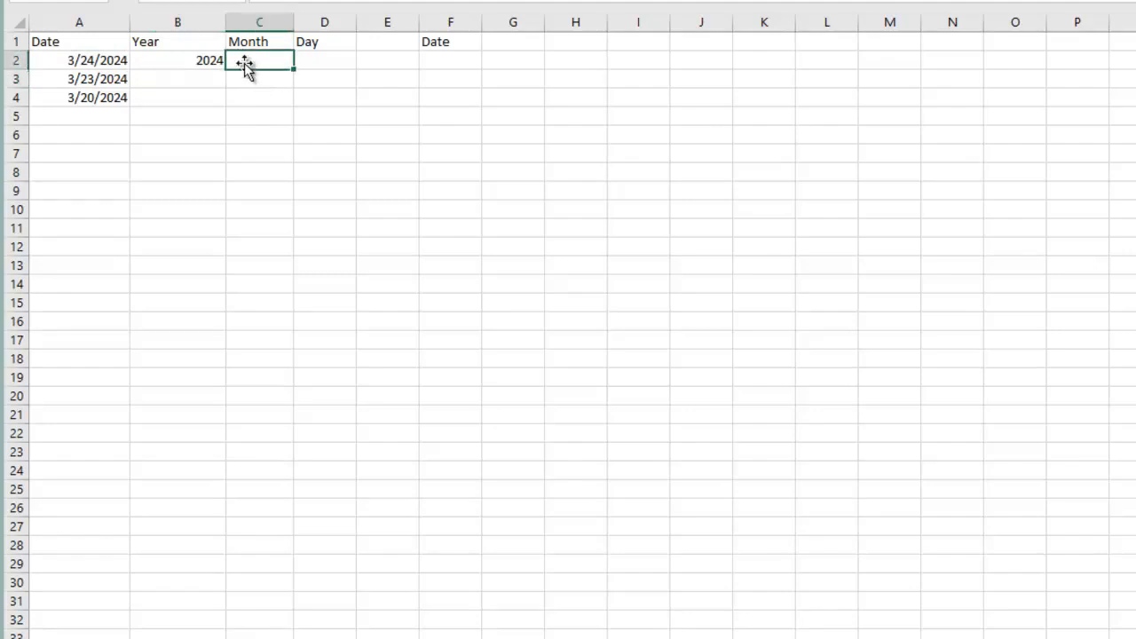
text(=mont)
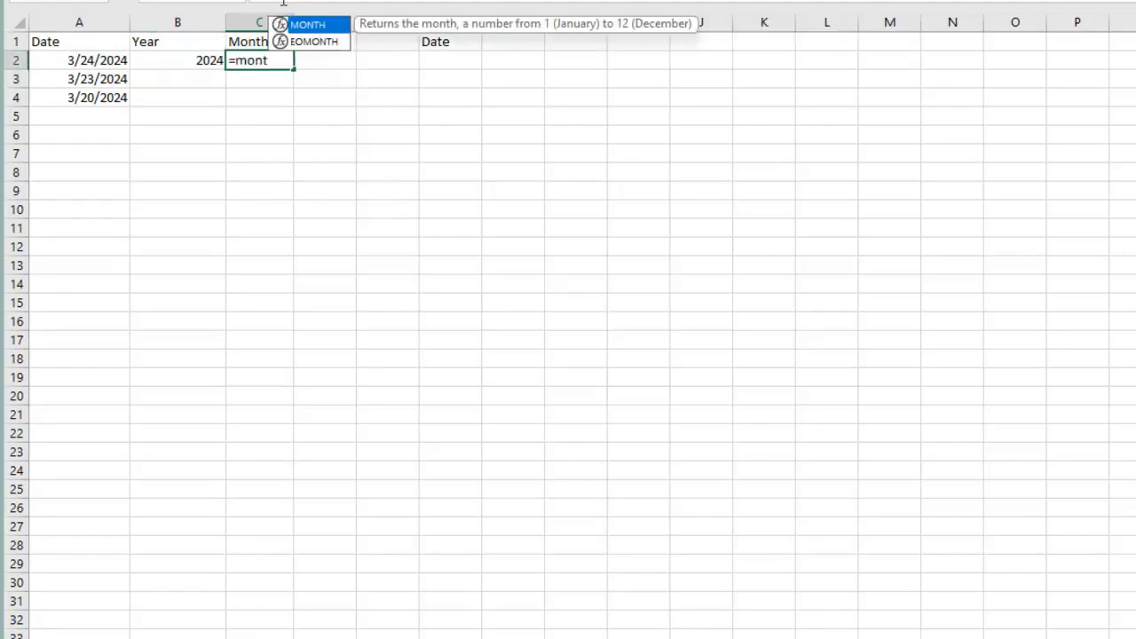
text(h()
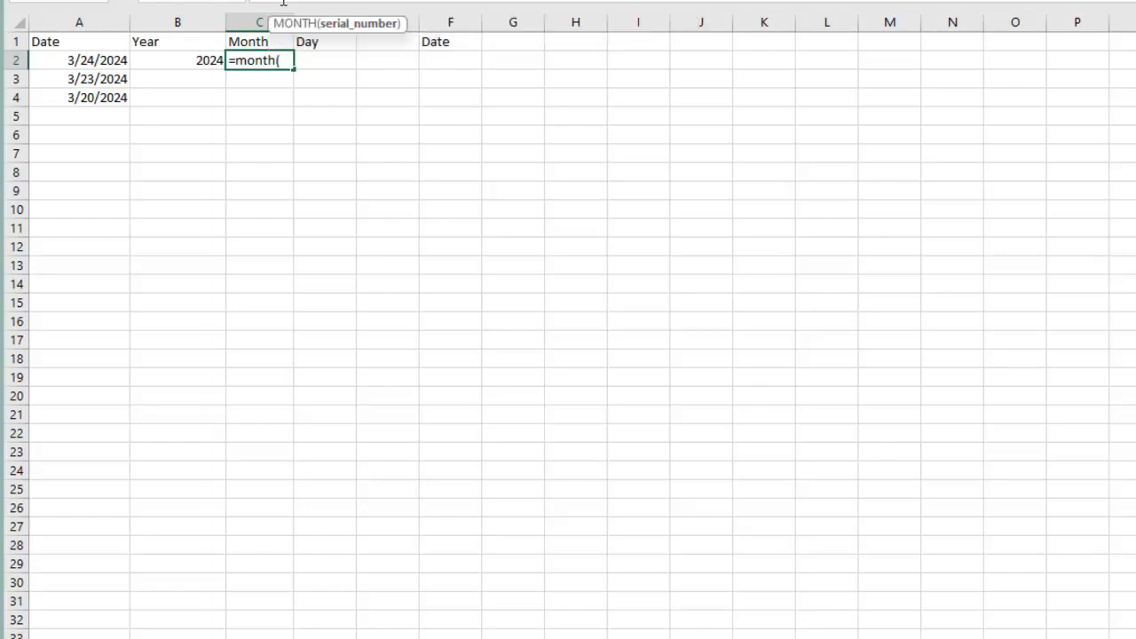
text(a2)
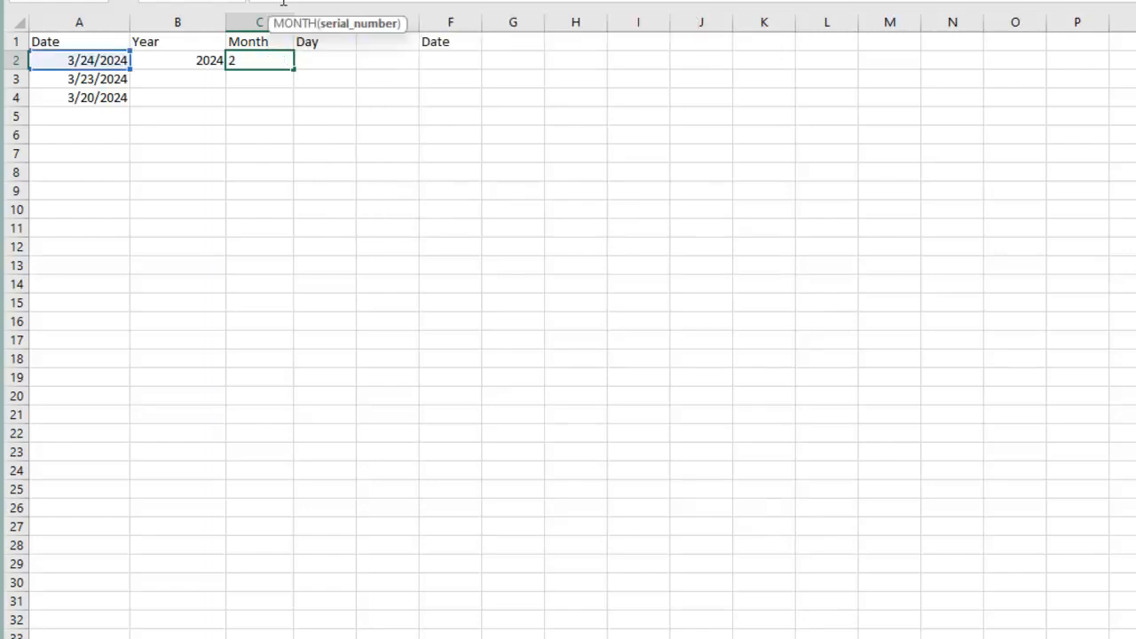
text())
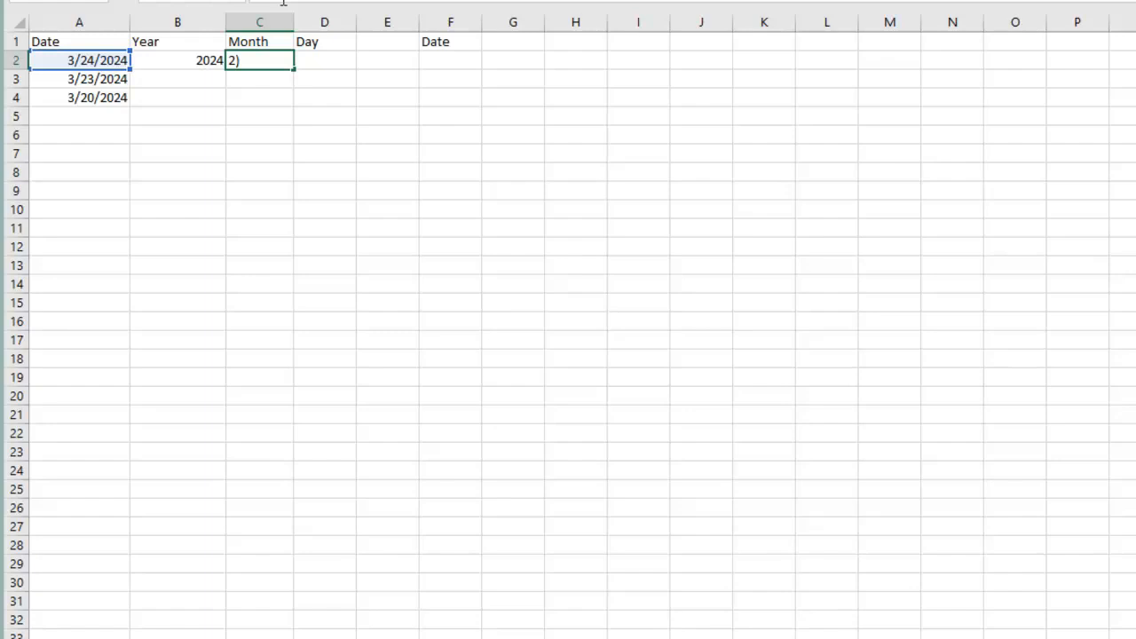
key(Return)
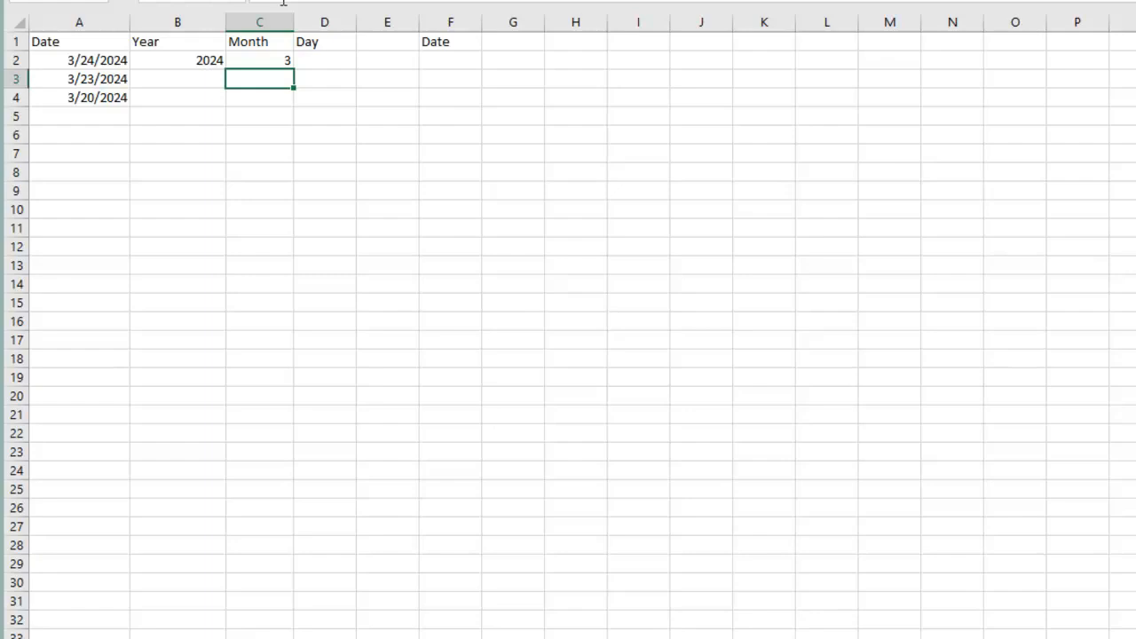
Step: Extract the day of the first date into D2 with the formula =DAY(A2)
click(328, 61)
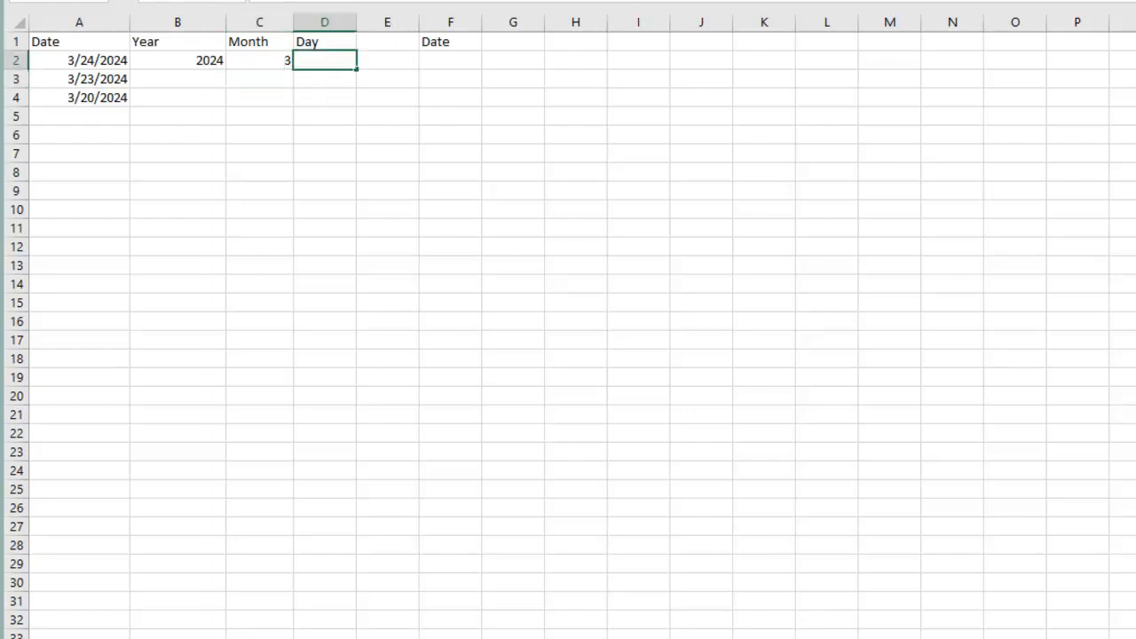
text(=day)
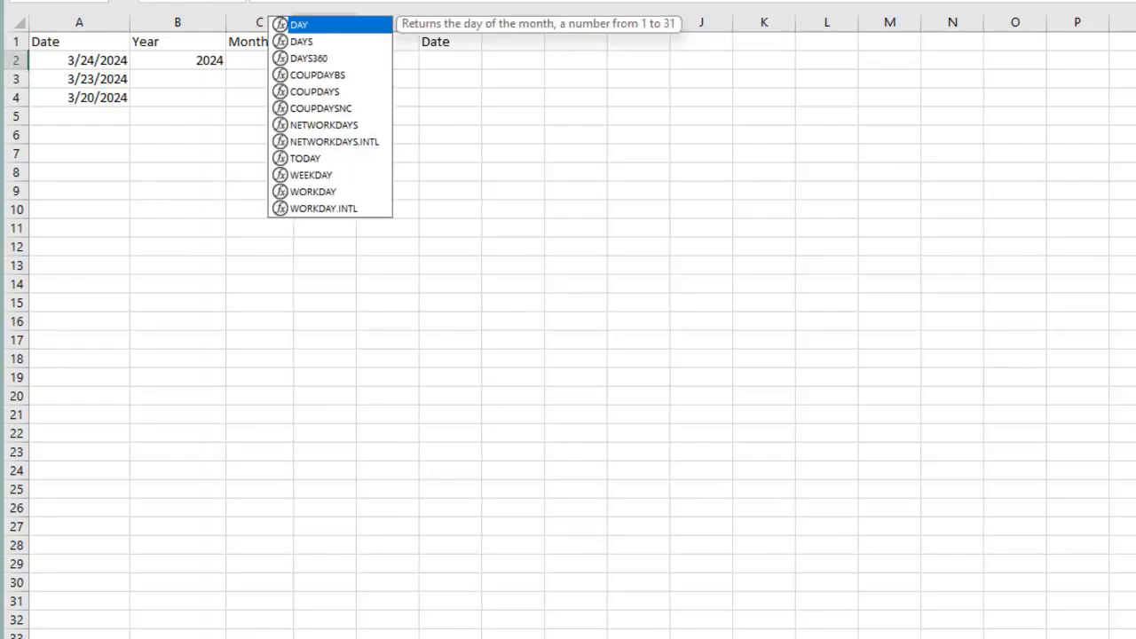
text((A2))
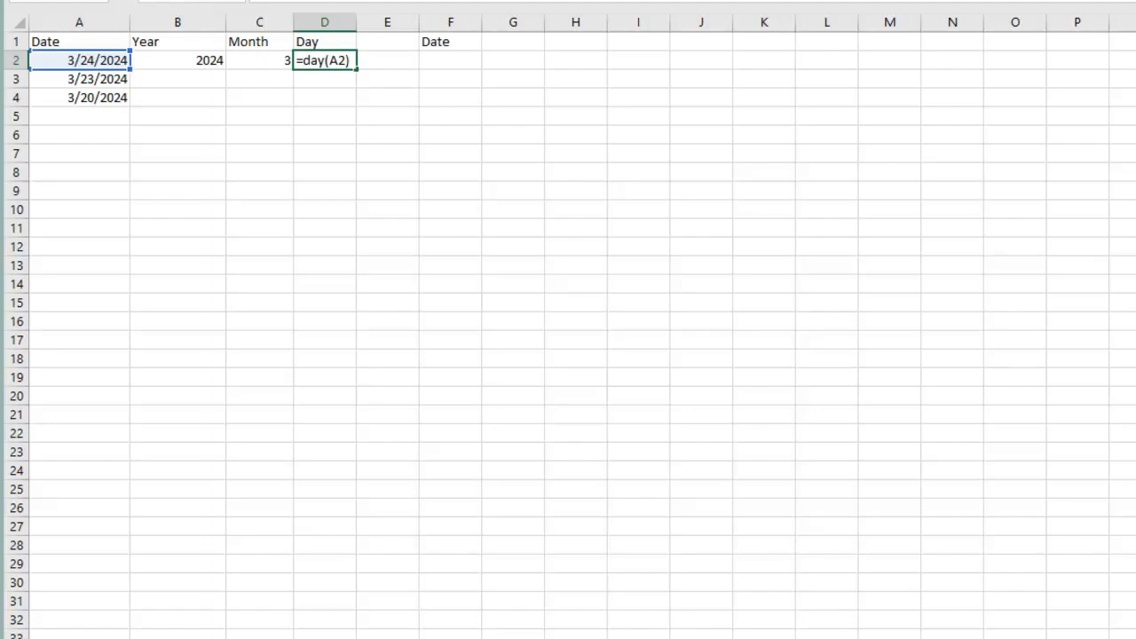
key(Return)
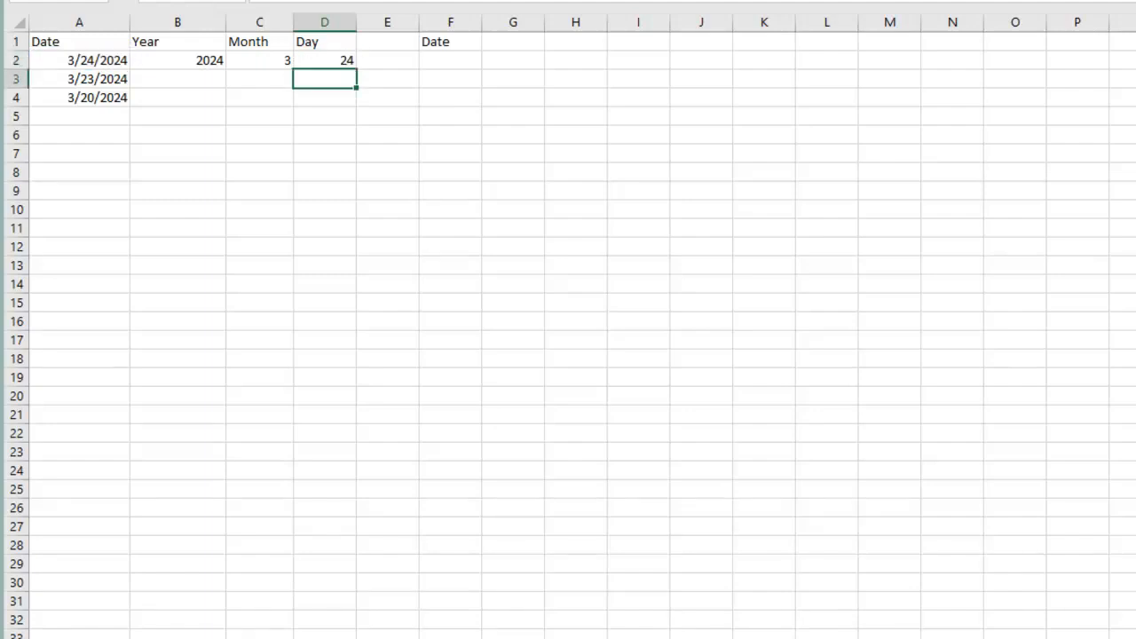
Step: Fill the year, month and day formulas from B2, C2 and D2 down to row 4
click(214, 66)
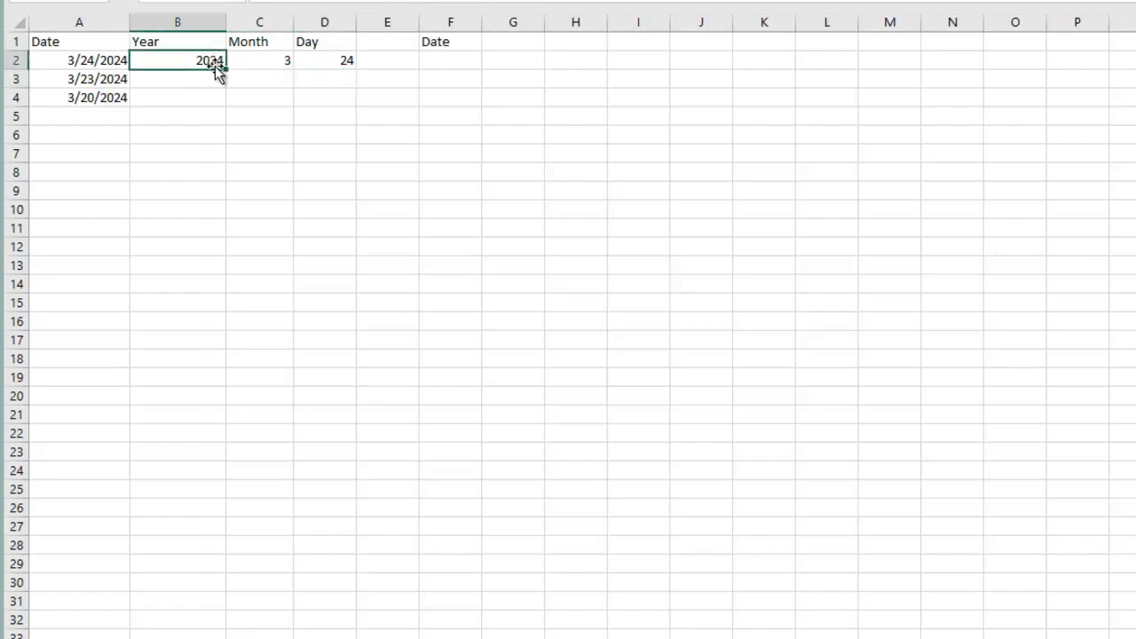
drag(225, 71, 221, 104)
click(286, 80)
click(282, 61)
drag(294, 70, 294, 103)
click(353, 65)
drag(359, 70, 355, 107)
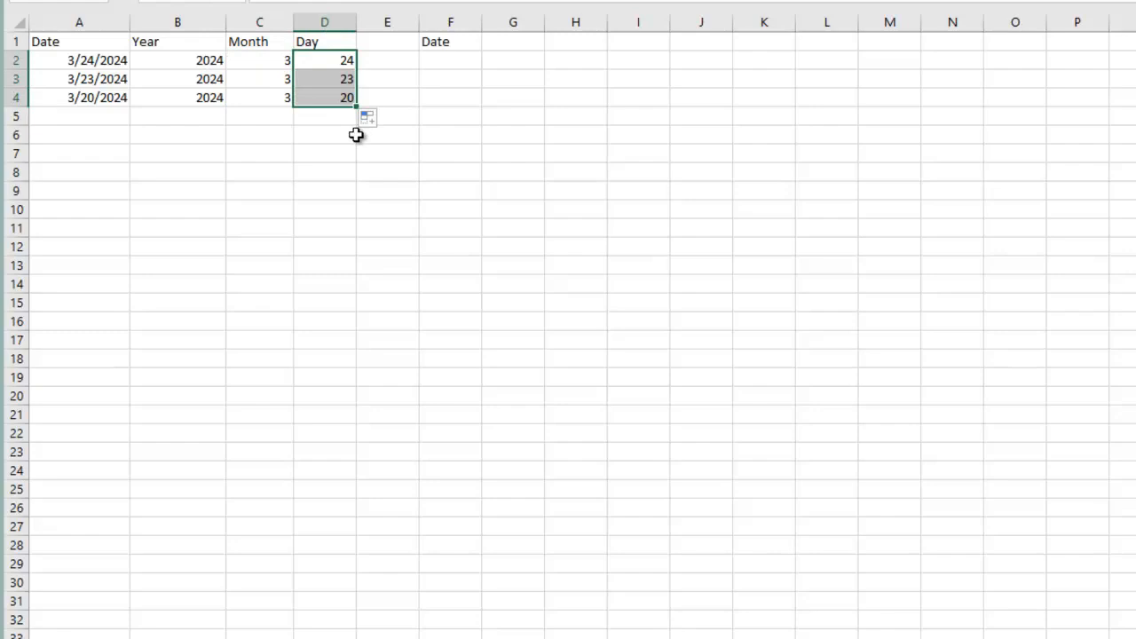
Step: Rebuild the first date in F2 from its year, month and day with the formula =DATE(B2,C2,D2)
click(431, 64)
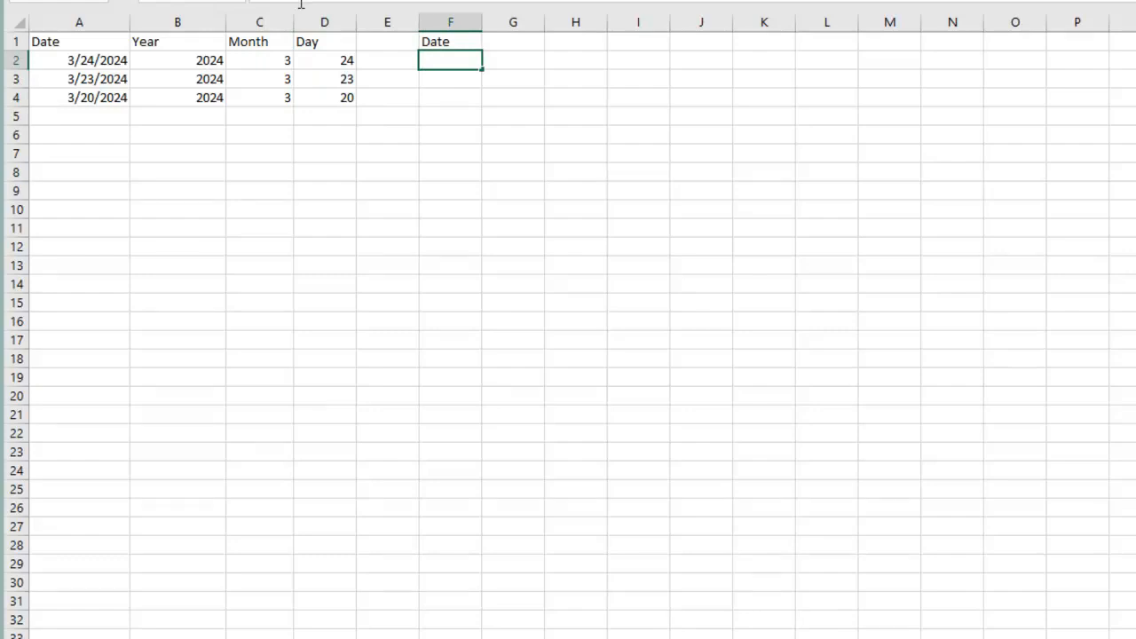
text(=date)
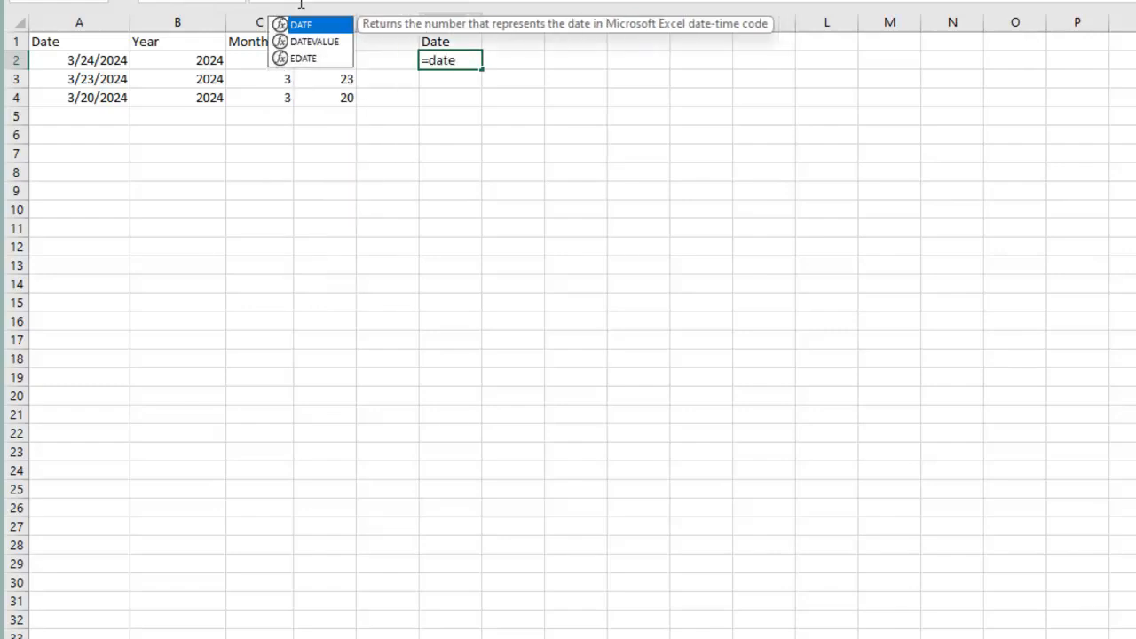
text(()
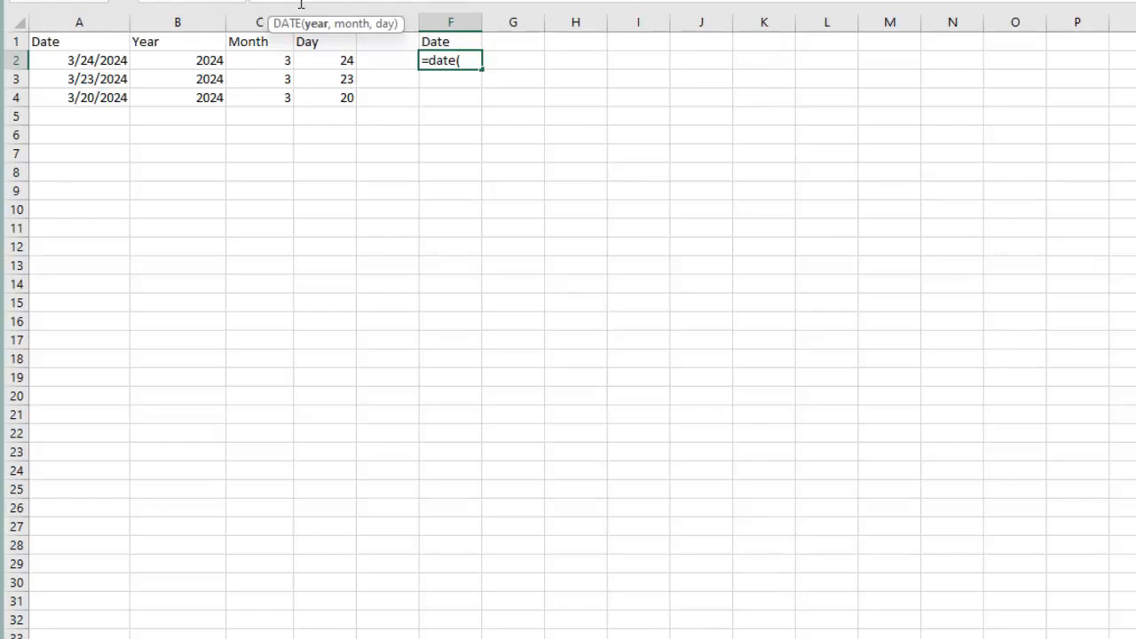
text(A2)
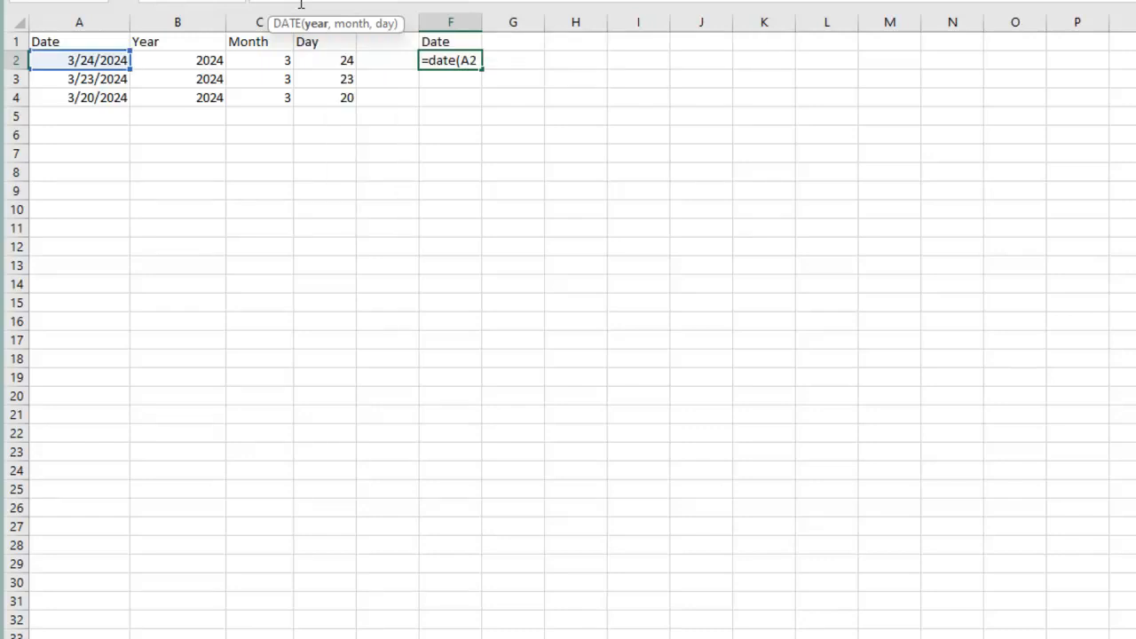
key(BackSpace)
key(BackSpace)
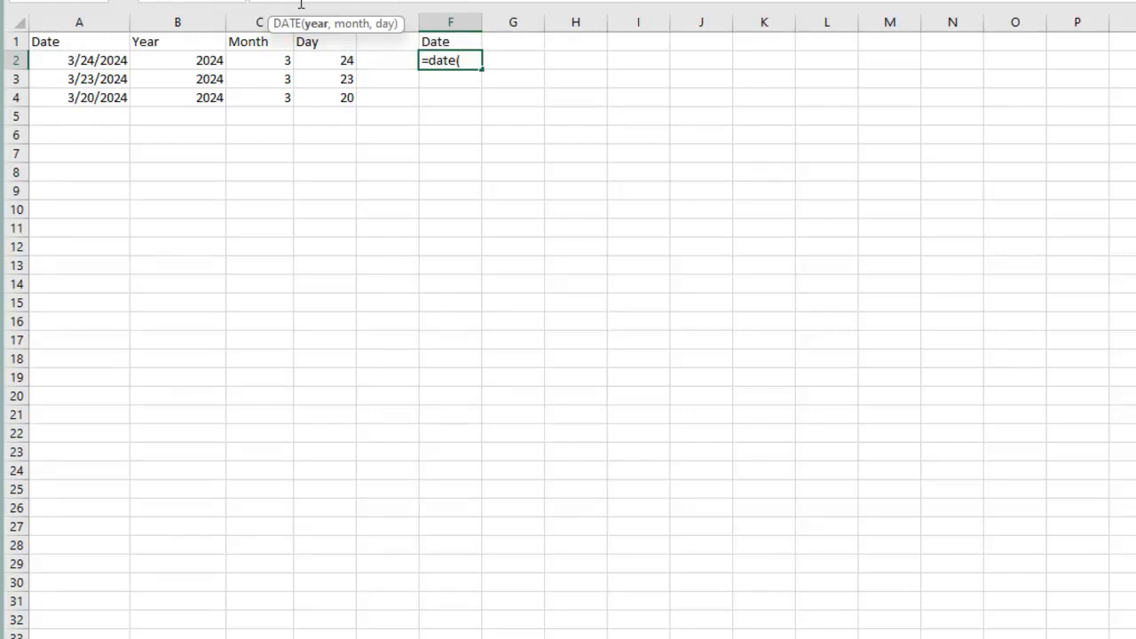
text(B2)
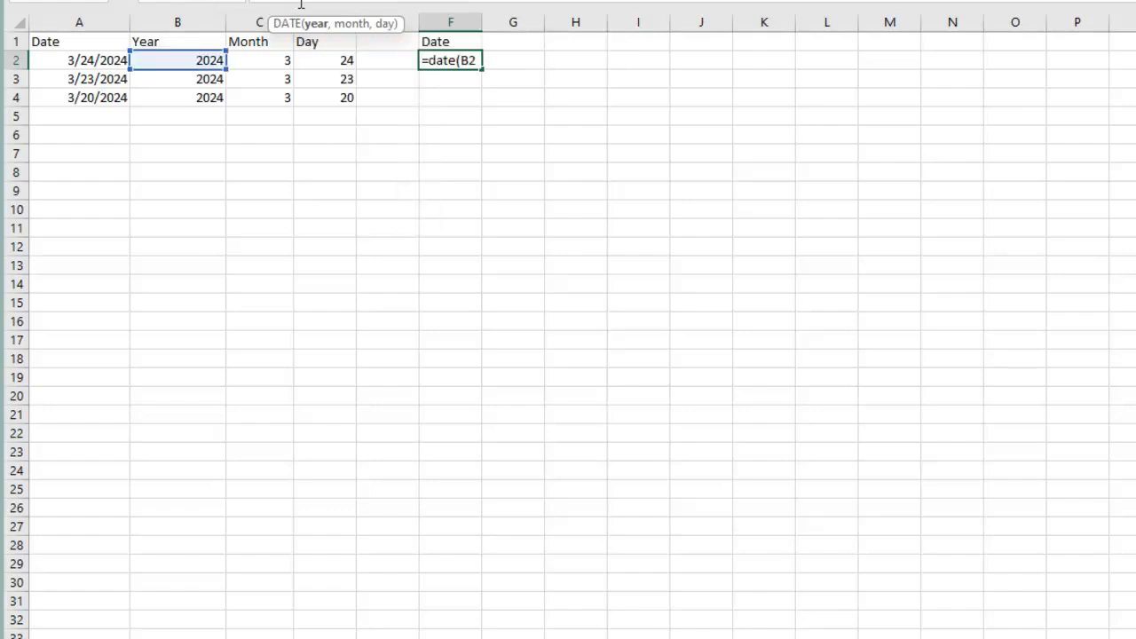
text(,)
text(C2)
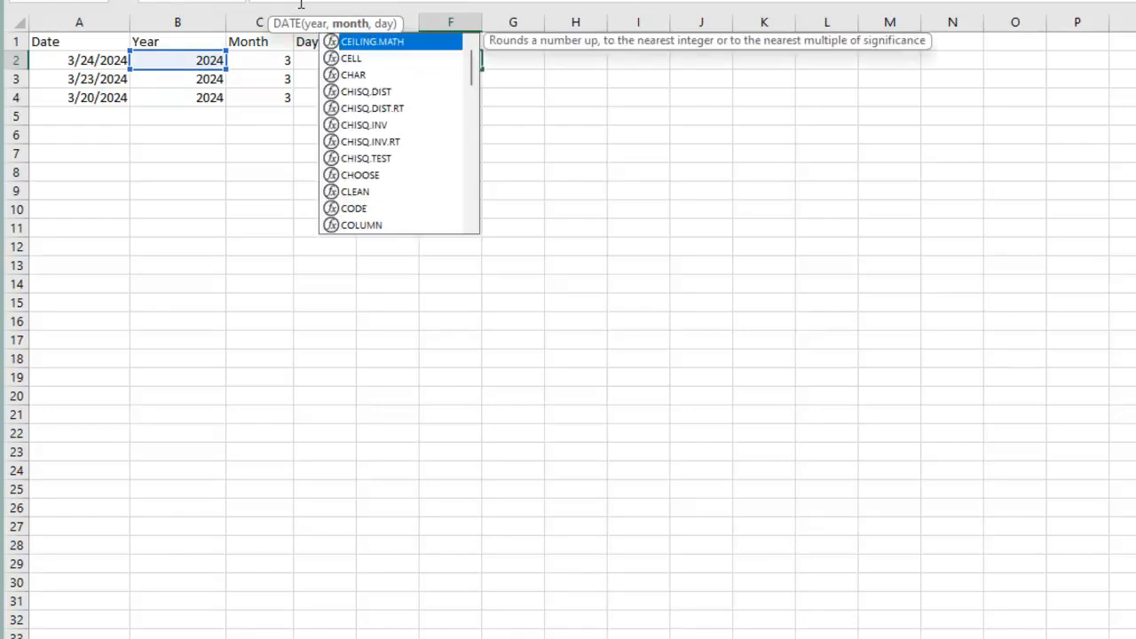
text(,)
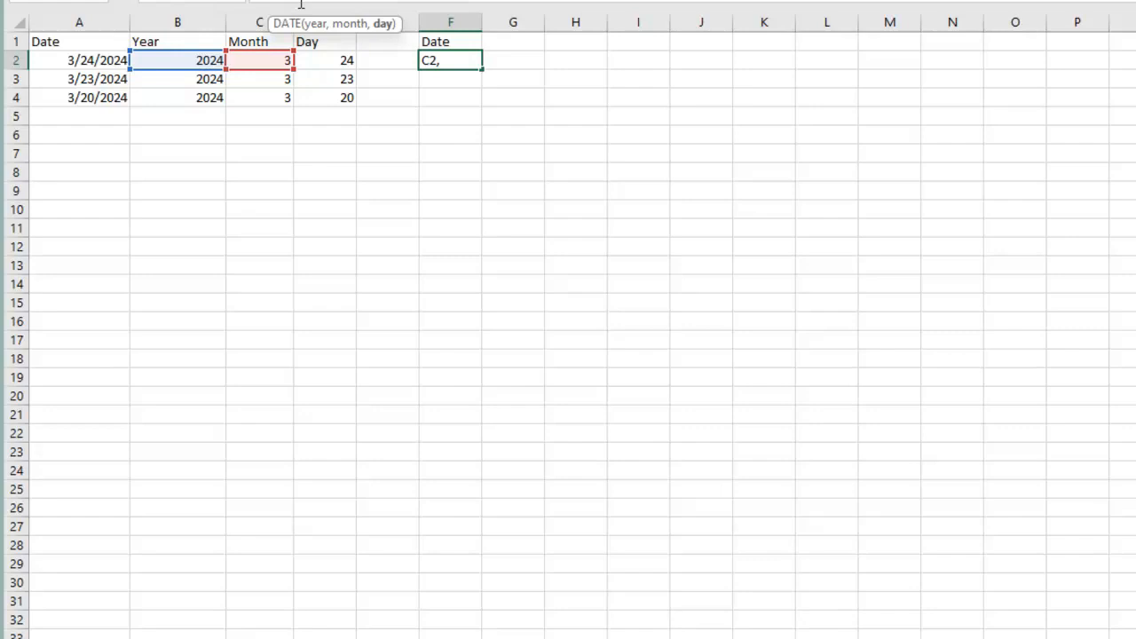
text(D2)
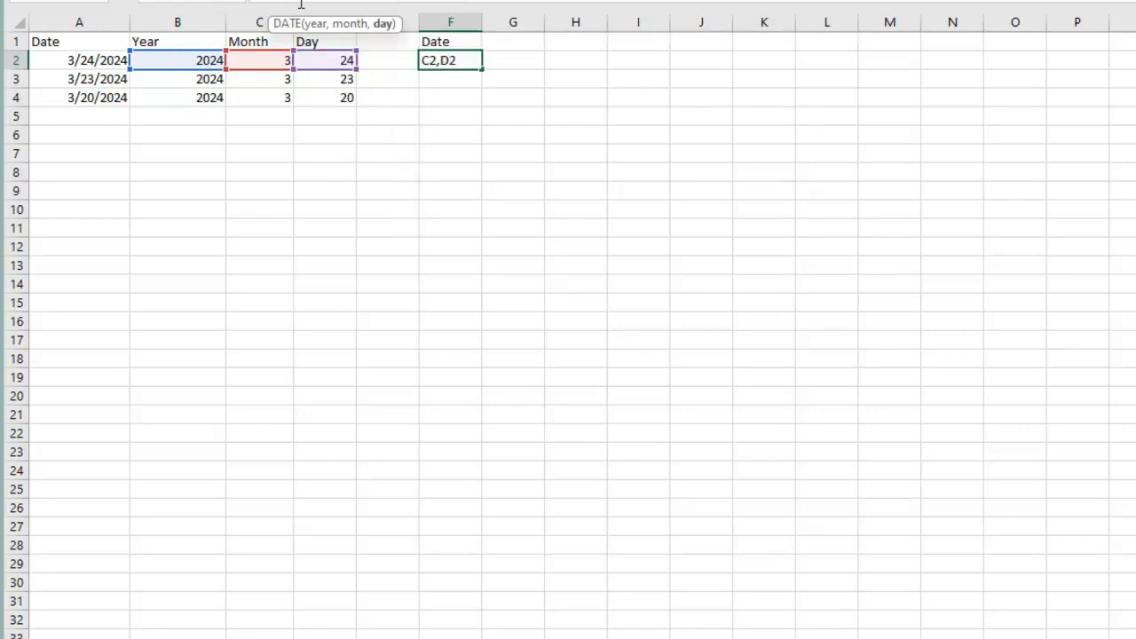
text())
key(Return)
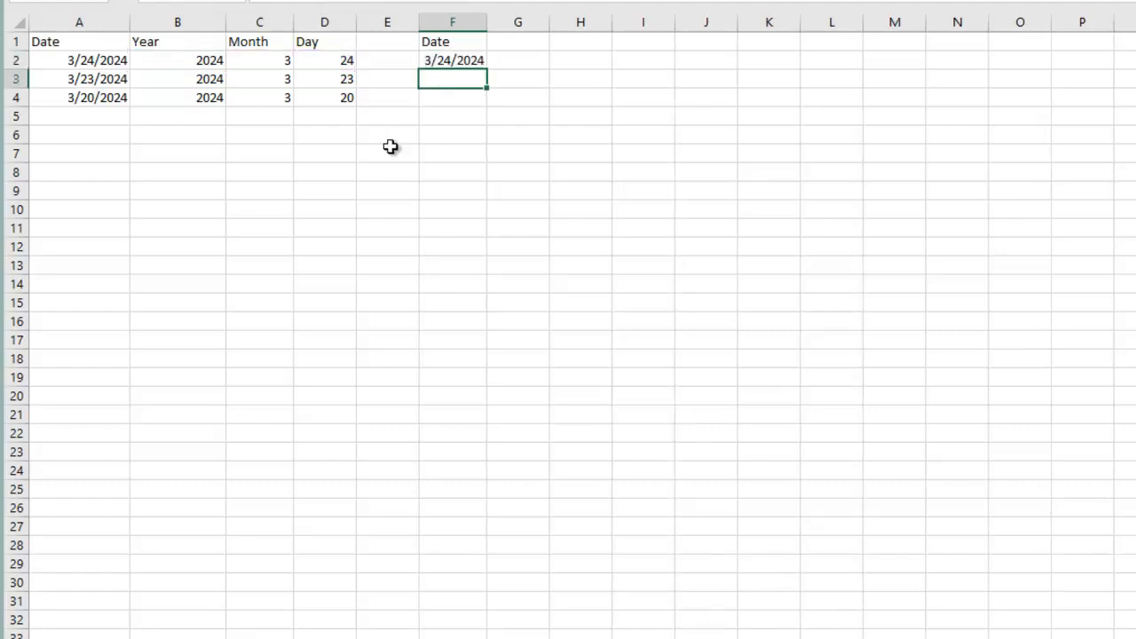
Step: Copy the DATE formula from F2 down through F4
click(479, 60)
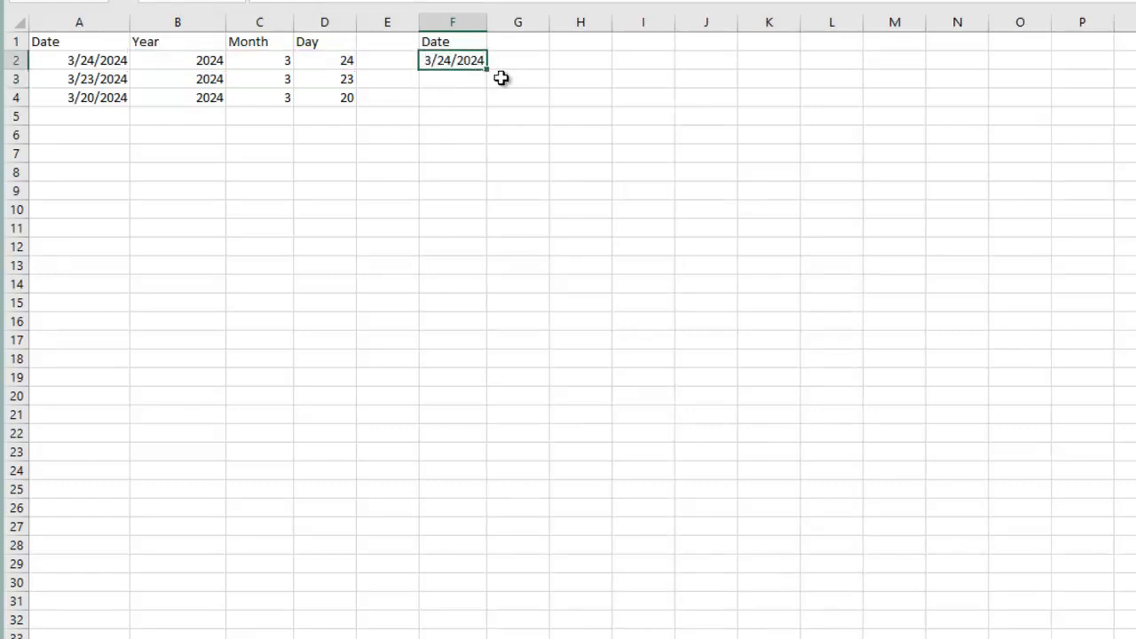
drag(486, 71, 484, 101)
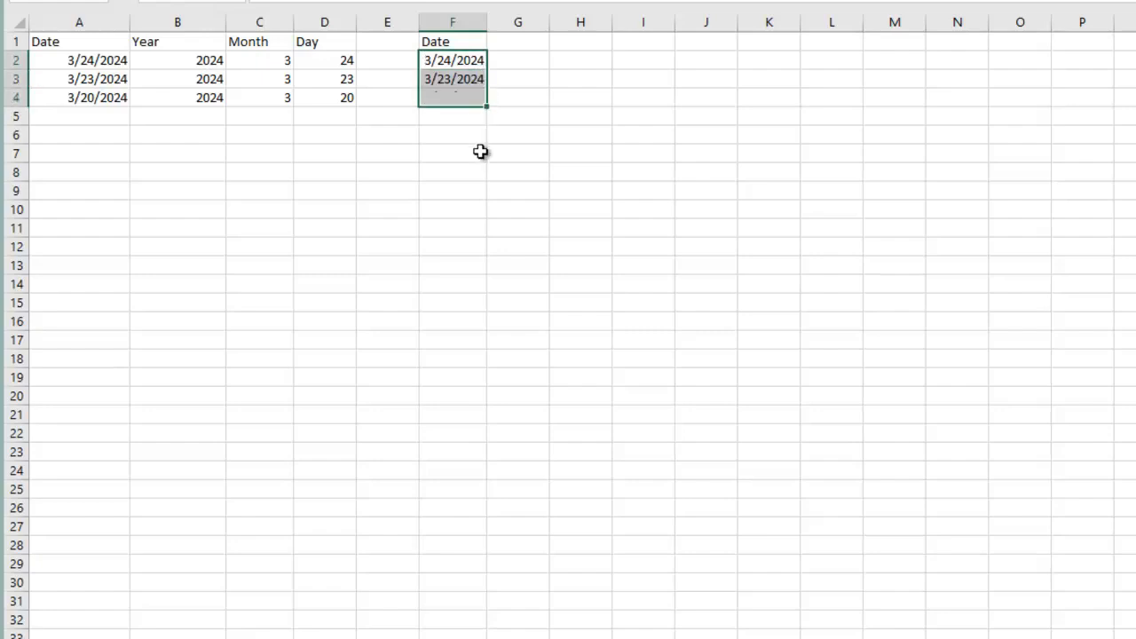
click(467, 192)
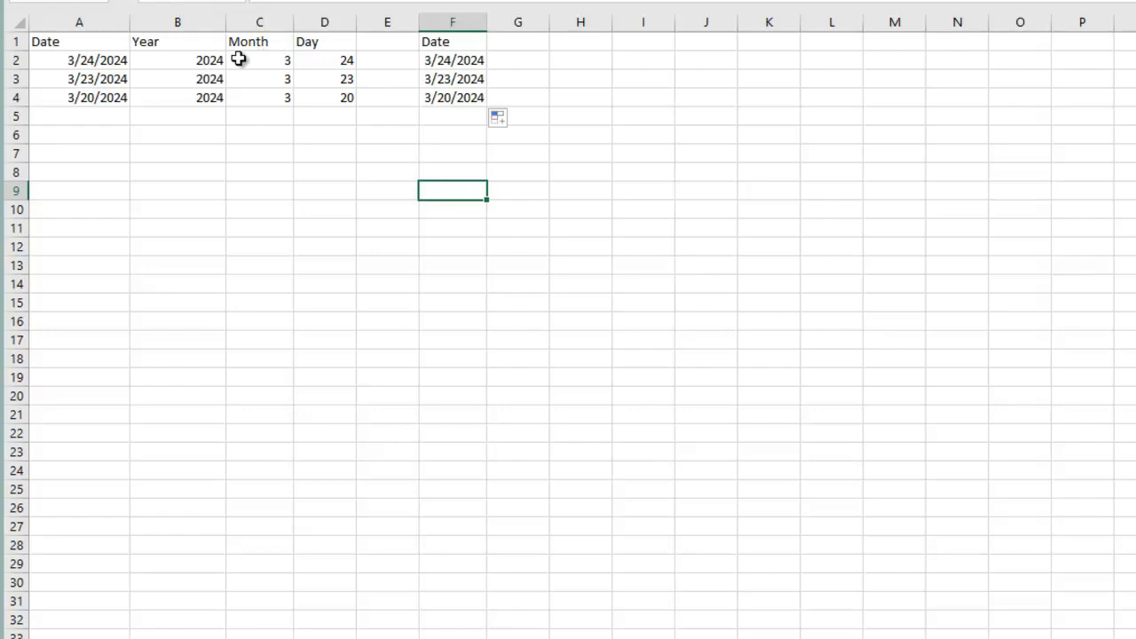
drag(195, 61, 347, 93)
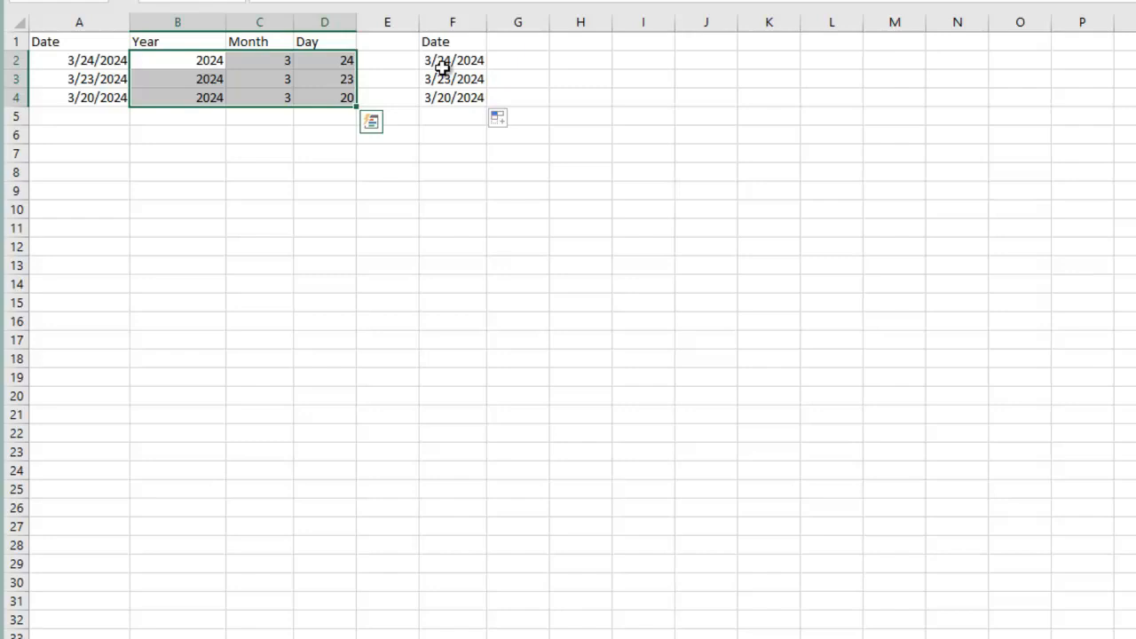
click(85, 60)
drag(85, 60, 94, 94)
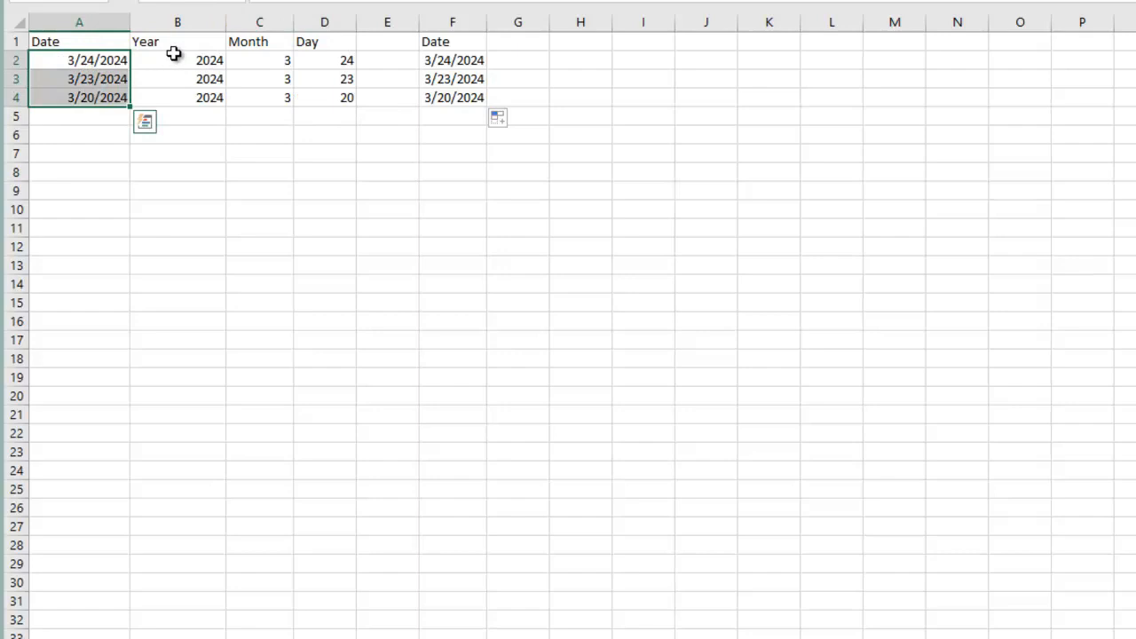